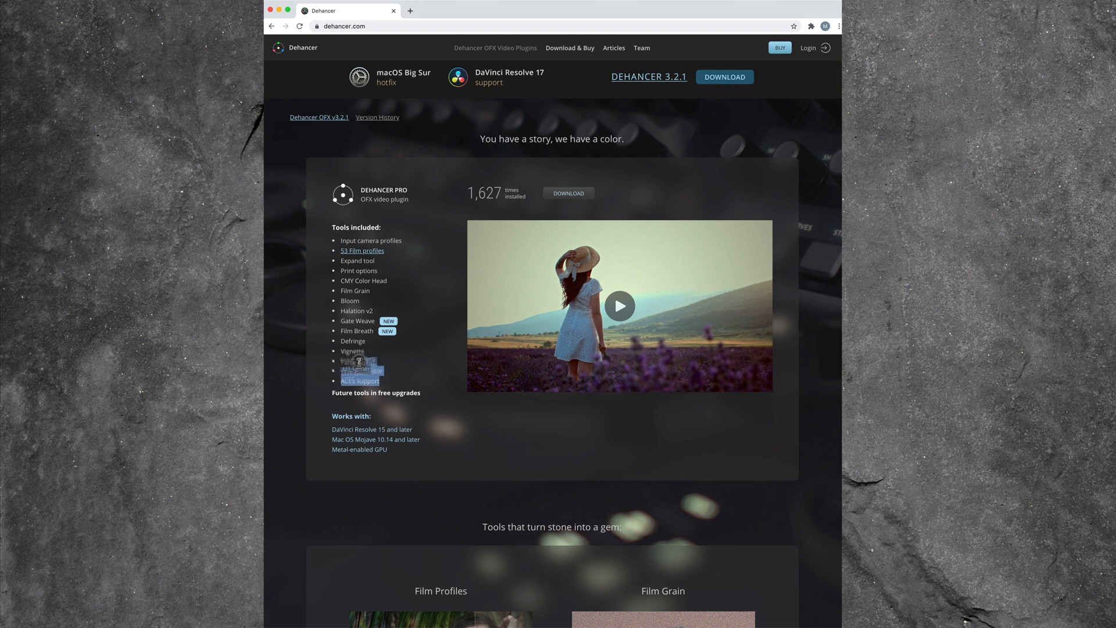
# Look over the list of included tools and the film effect sections on the Dehancer home page
pyautogui.click(439, 360)
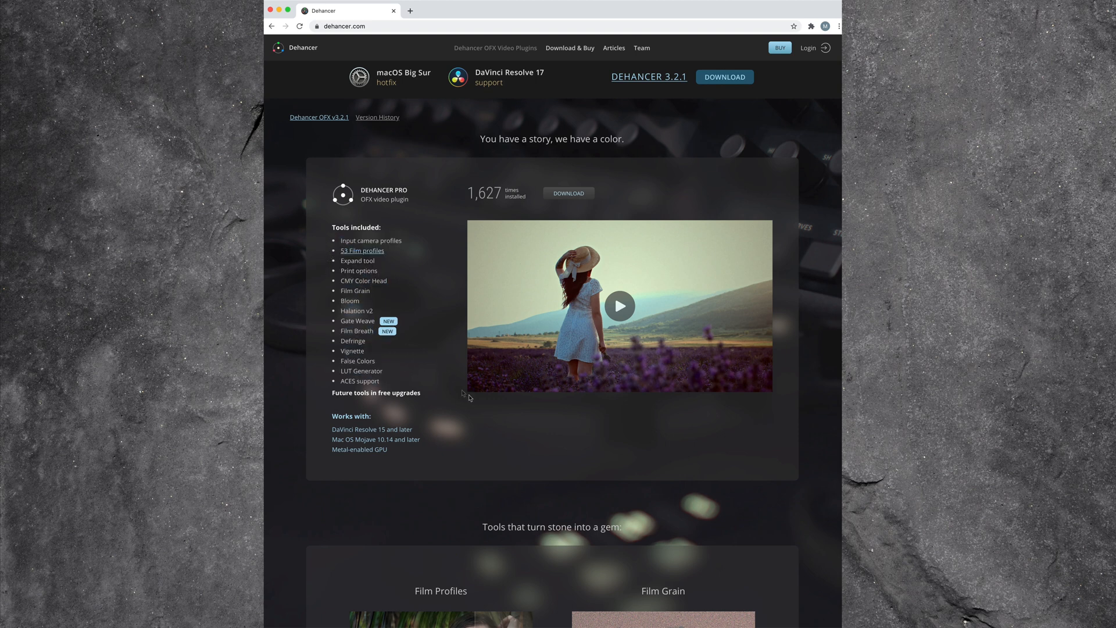
pyautogui.scroll(-2, 471, 424)
pyautogui.scroll(-7, 471, 424)
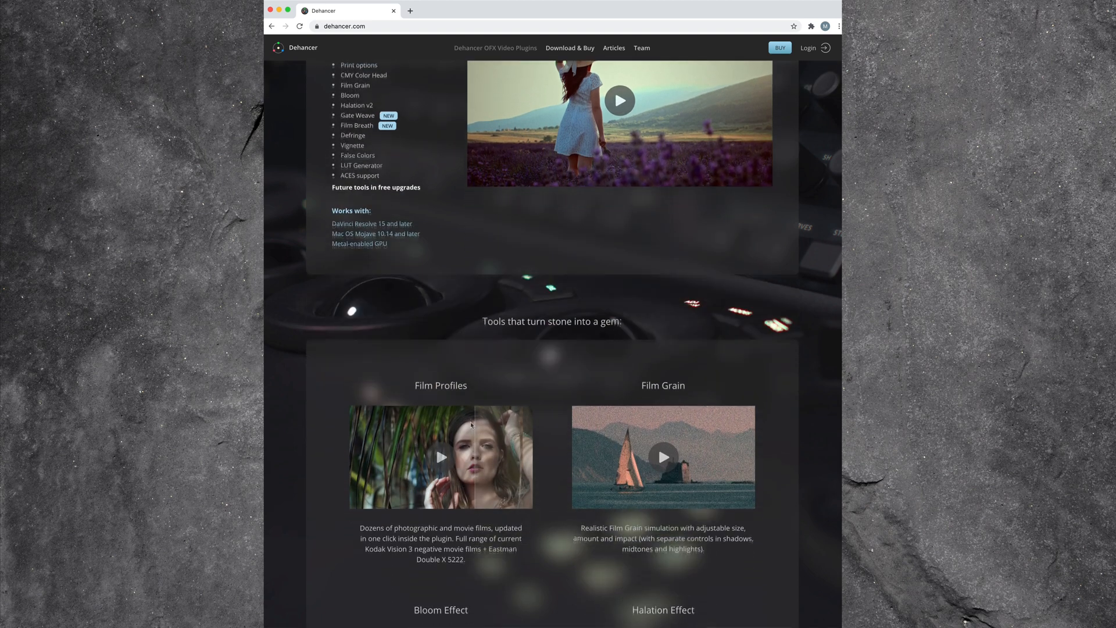
pyautogui.scroll(9, 471, 424)
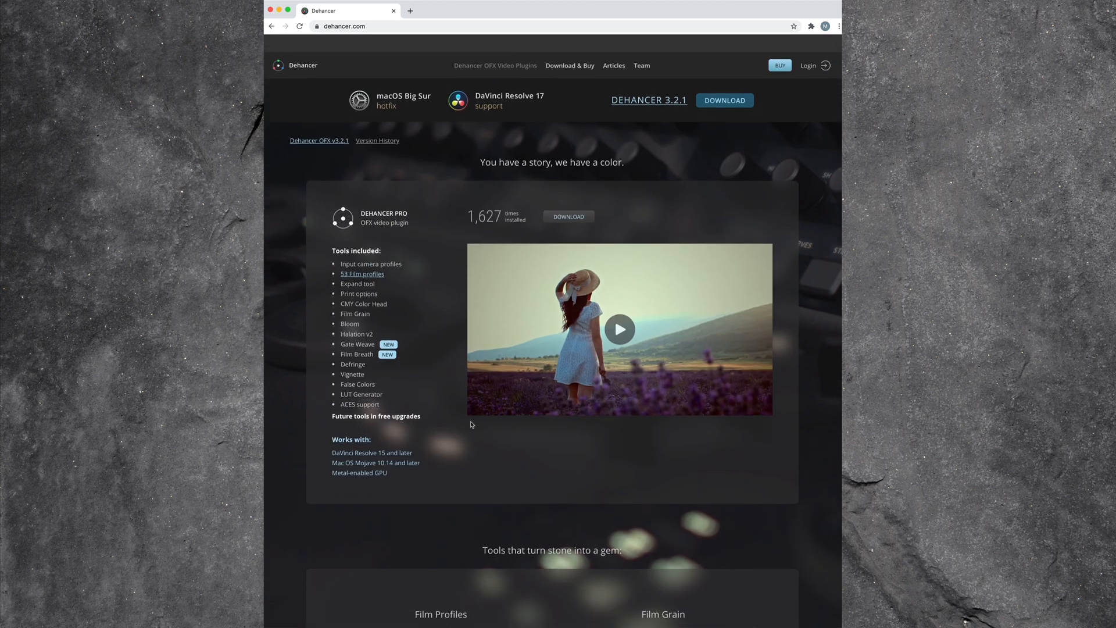
# Open the Dehancer articles page and browse the topics from the tools diagram to the DaVinci Resolve node sequence
pyautogui.click(614, 48)
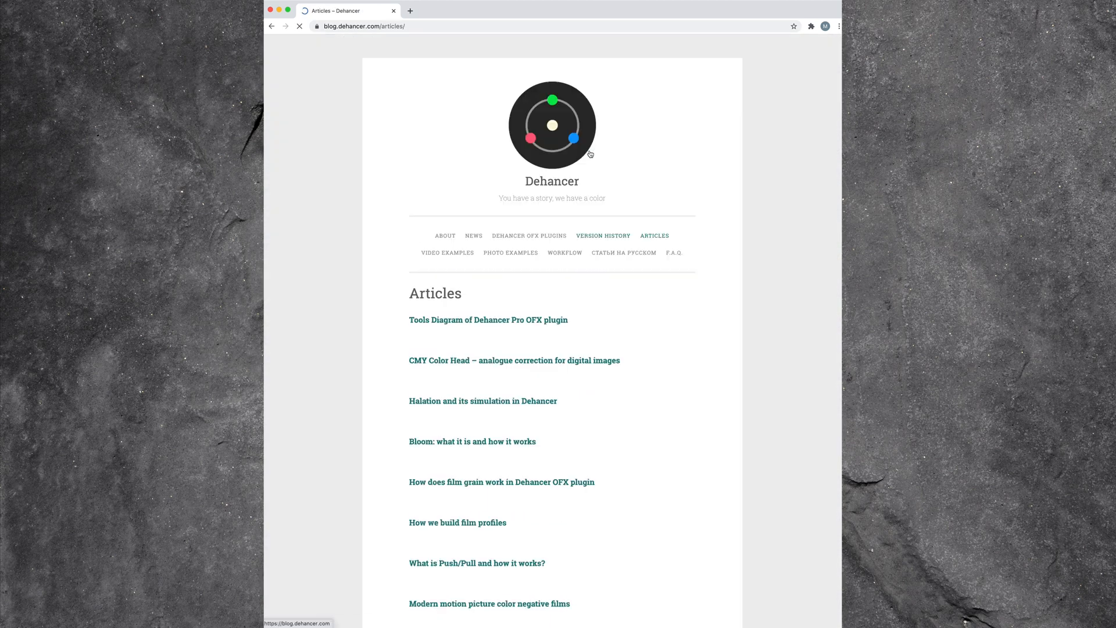
pyautogui.scroll(-2, 380, 328)
pyautogui.scroll(-1, 380, 332)
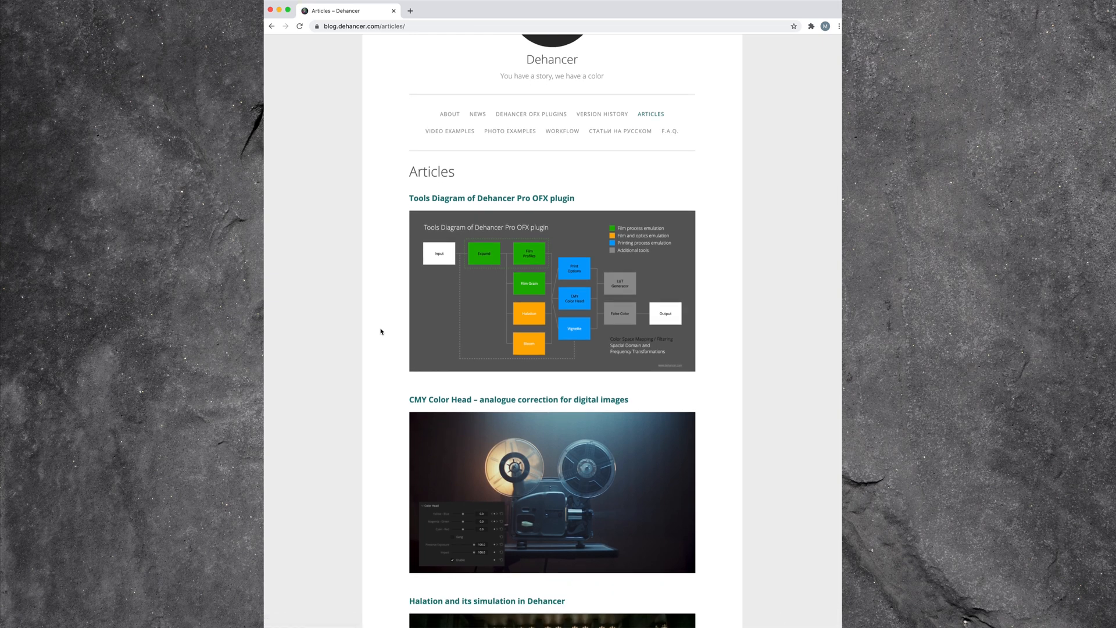
pyautogui.scroll(-4, 381, 331)
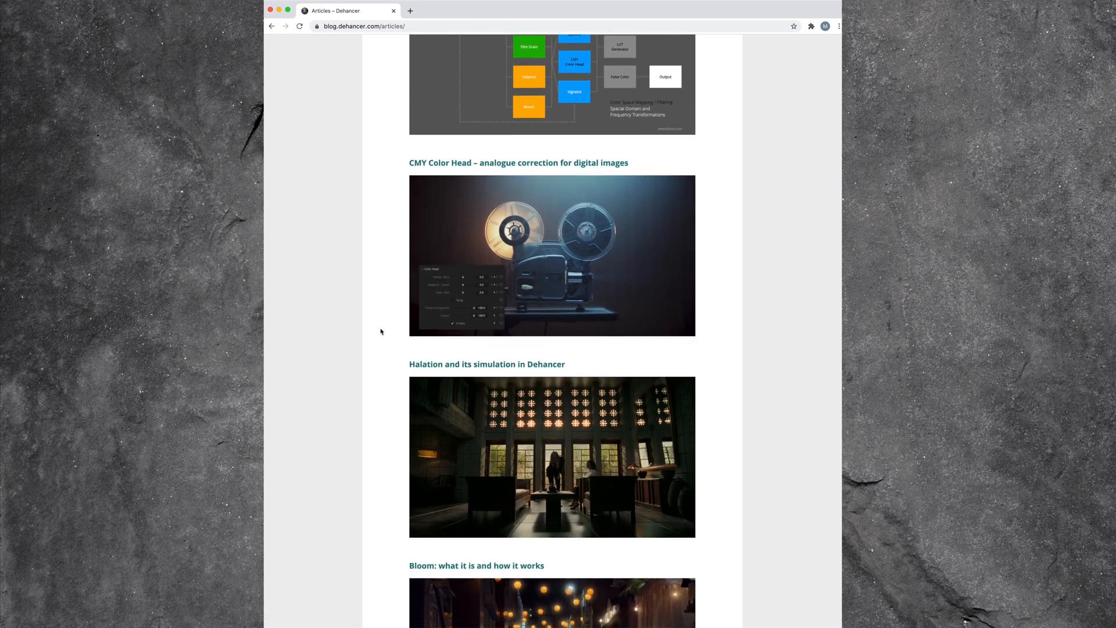
pyautogui.scroll(-5, 380, 331)
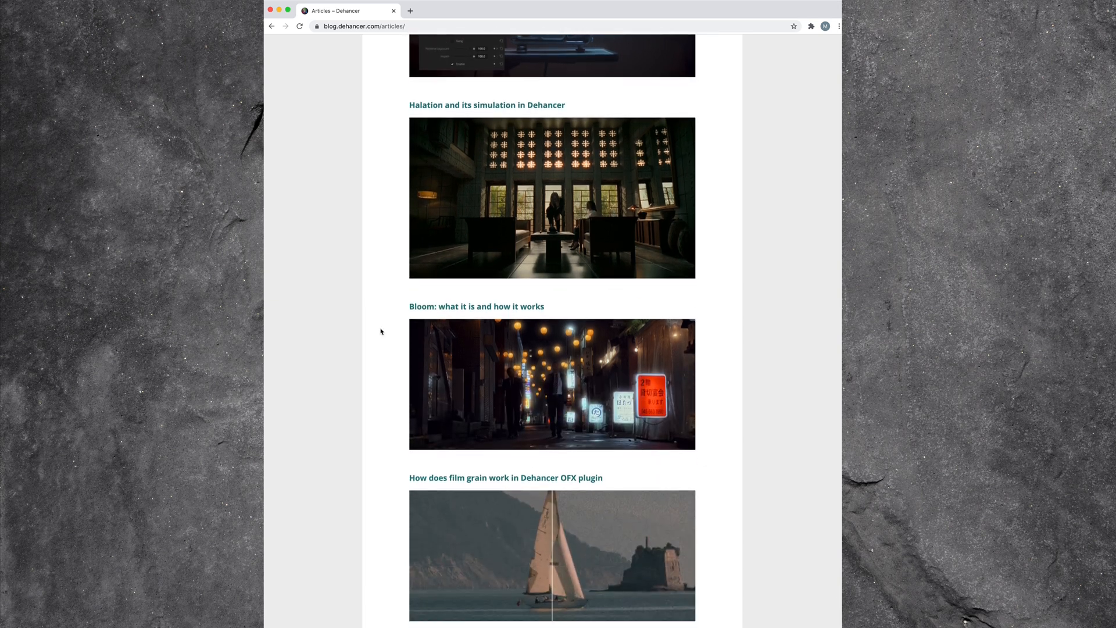
pyautogui.scroll(-1, 381, 332)
pyautogui.scroll(-3, 381, 332)
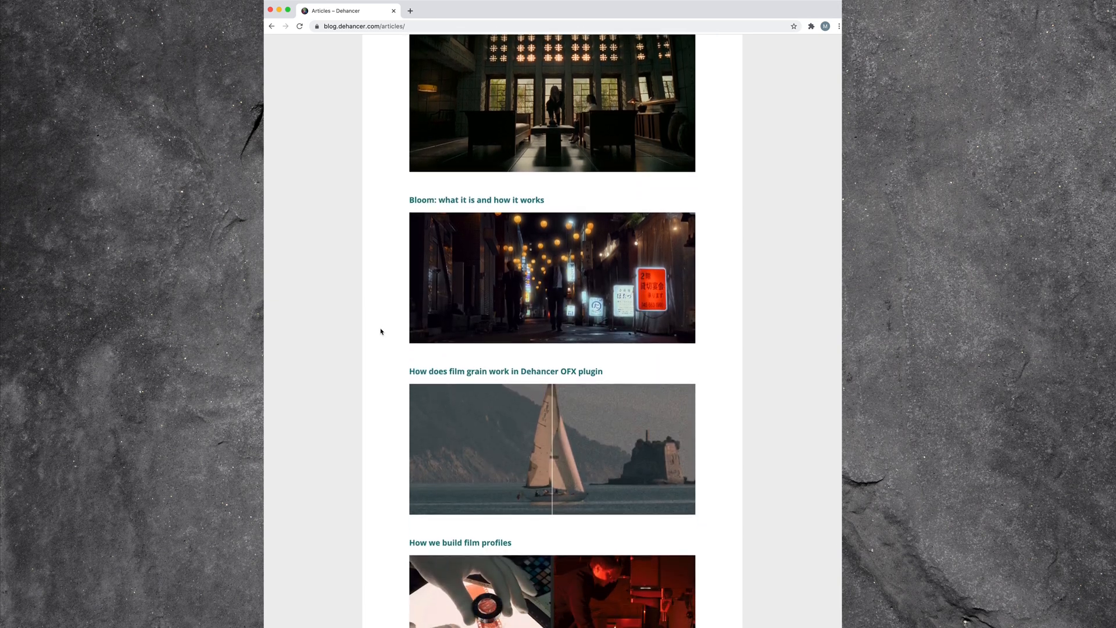
pyautogui.scroll(-3, 380, 331)
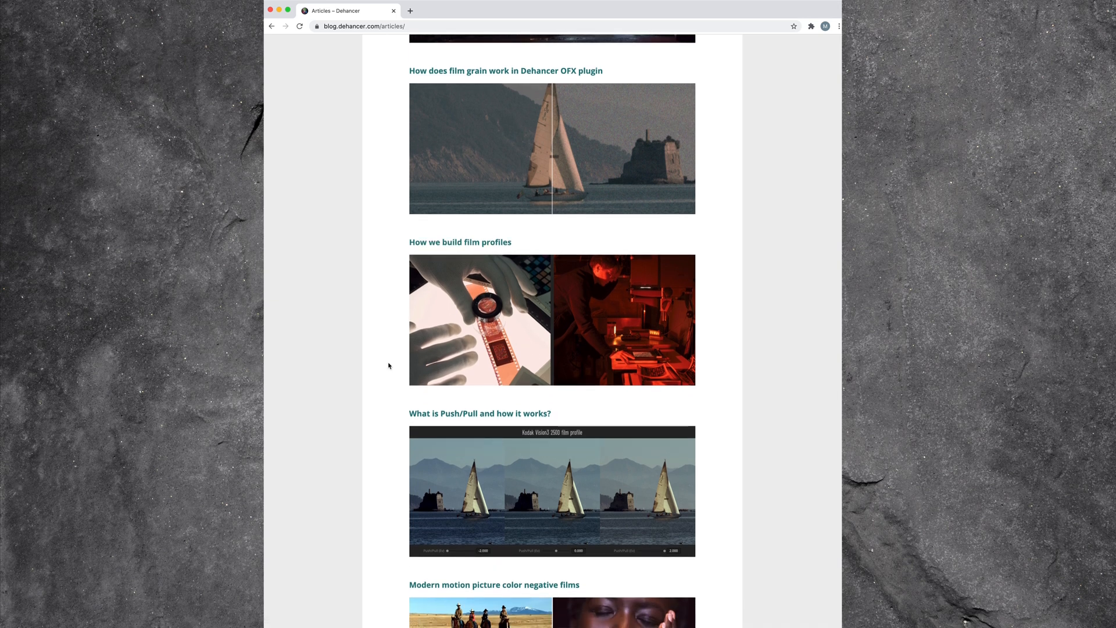
pyautogui.scroll(-3, 388, 366)
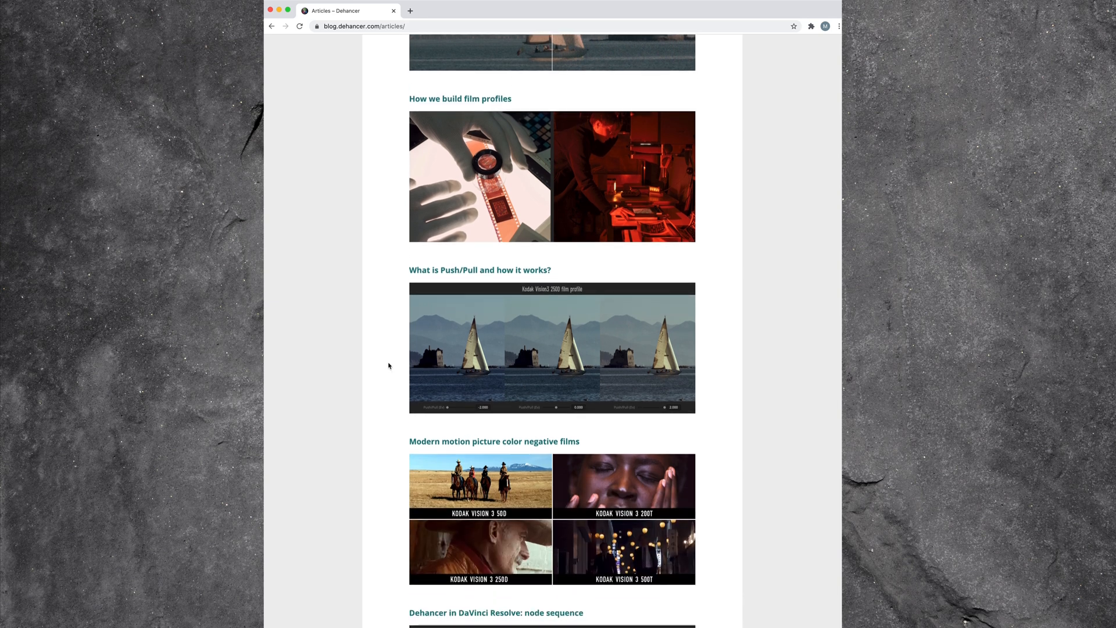
pyautogui.scroll(-3, 388, 366)
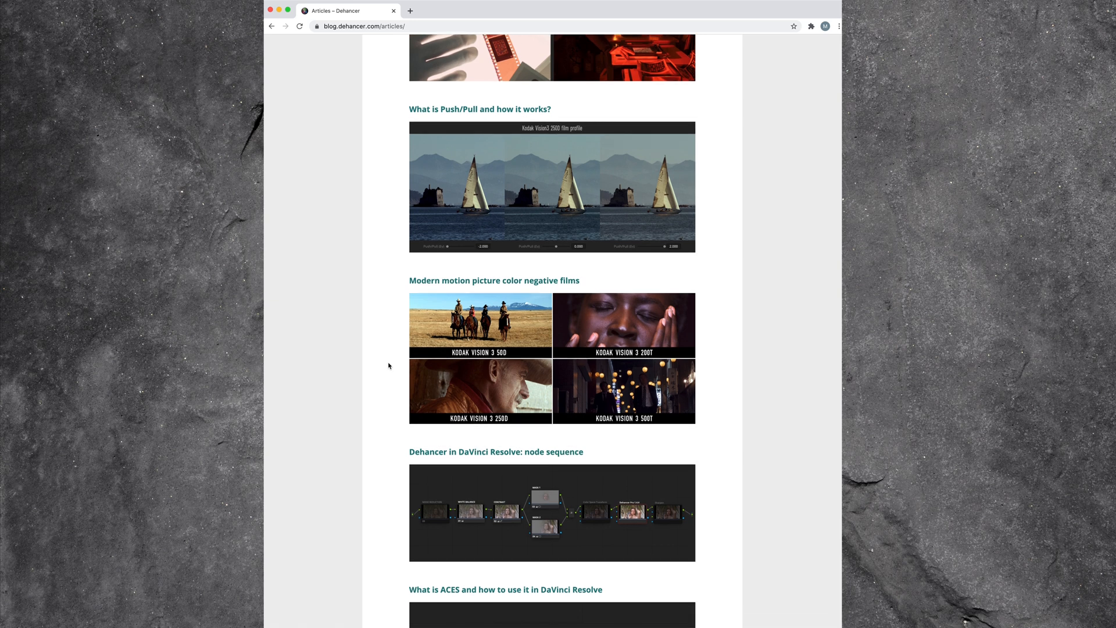
pyautogui.scroll(-3, 389, 365)
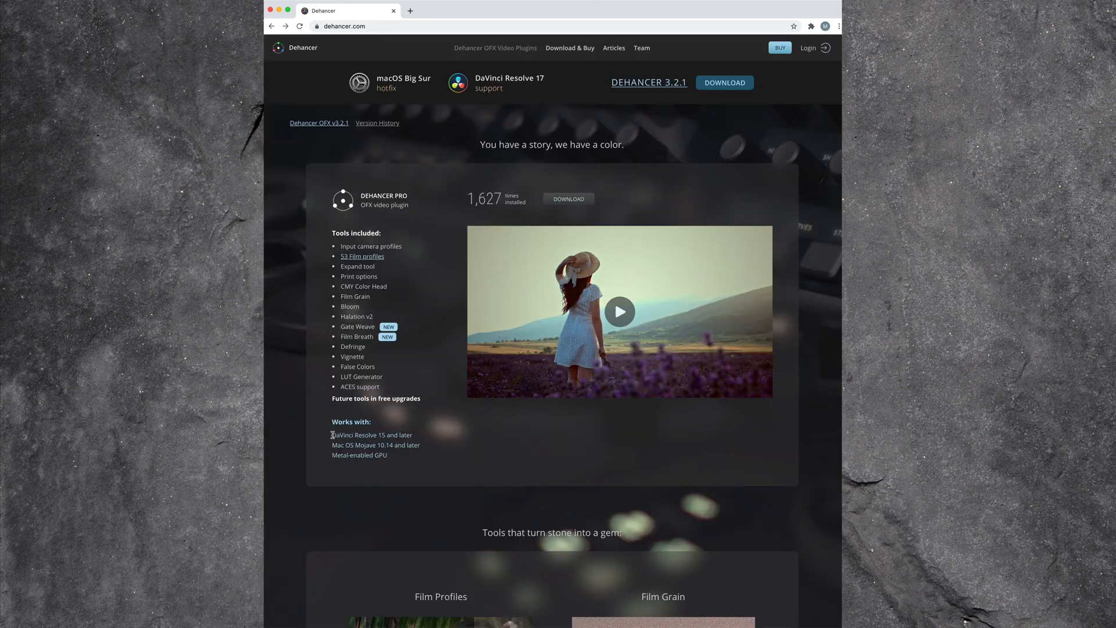
# Highlight each of the requirements under "Works with" on the Dehancer home page
pyautogui.moveTo(333, 435); pyautogui.dragTo(413, 435)
pyautogui.click(336, 446)
pyautogui.moveTo(334, 445); pyautogui.dragTo(353, 445)
pyautogui.click(386, 454)
pyautogui.moveTo(333, 453); pyautogui.dragTo(391, 456)
pyautogui.click(400, 457)
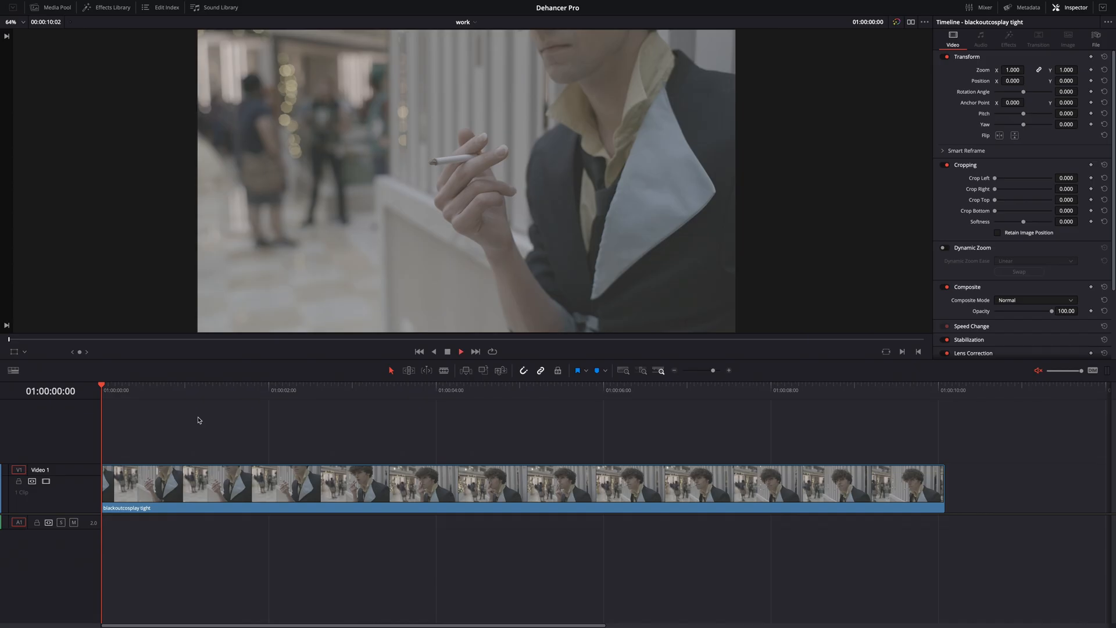
# In DaVinci Resolve, play the timeline clip and switch to the Color page
pyautogui.press('space')
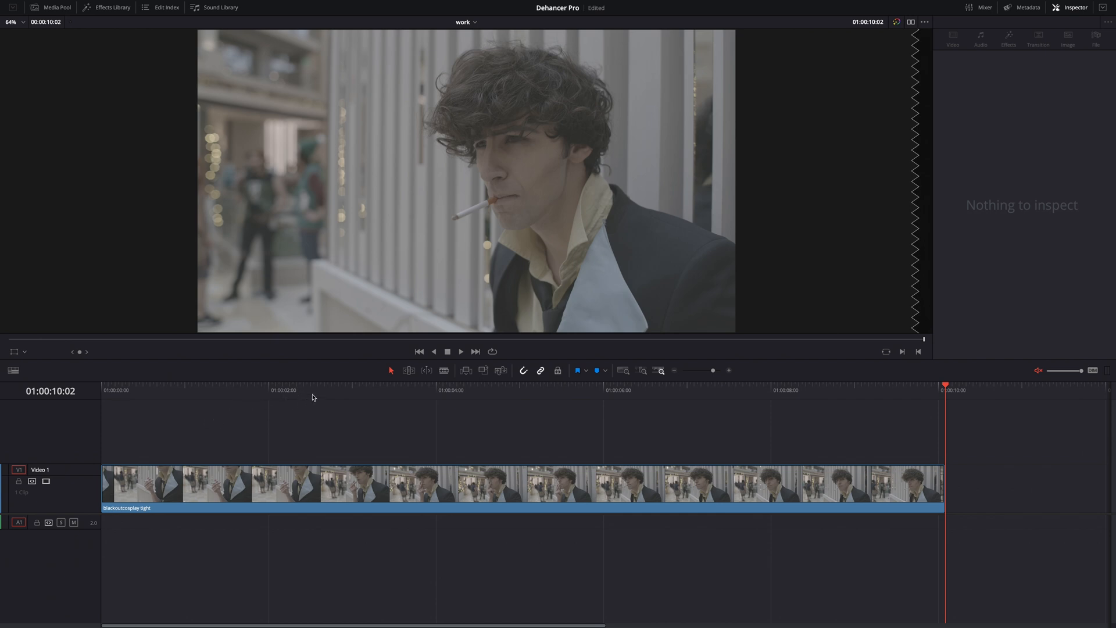
pyautogui.hotkey('shift', '6')
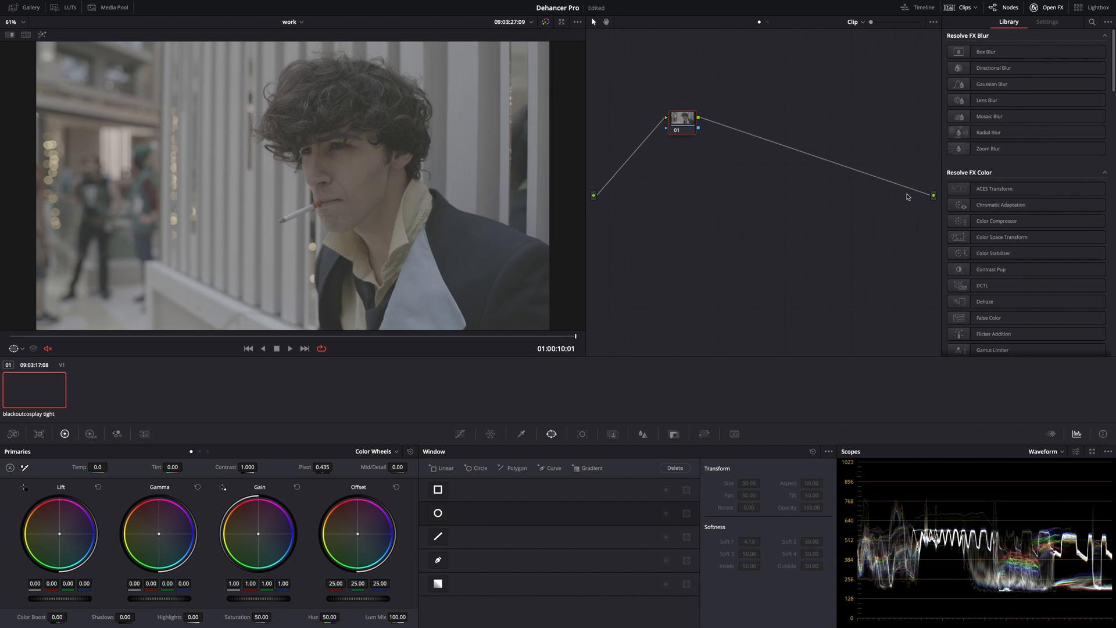
# Search the Open FX library for "deha" and apply Dehancer Pro 3.2.1 to node 01
pyautogui.click(1091, 22)
pyautogui.write('a')
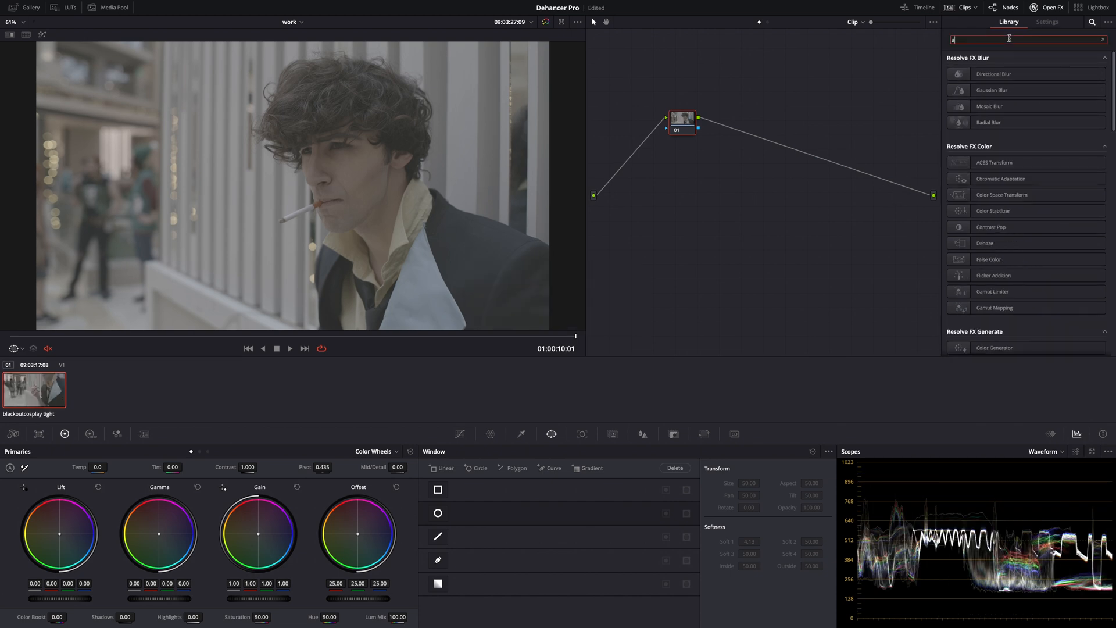
pyautogui.press('BackSpace')
pyautogui.write('deha')
pyautogui.moveTo(984, 116); pyautogui.dragTo(687, 133)
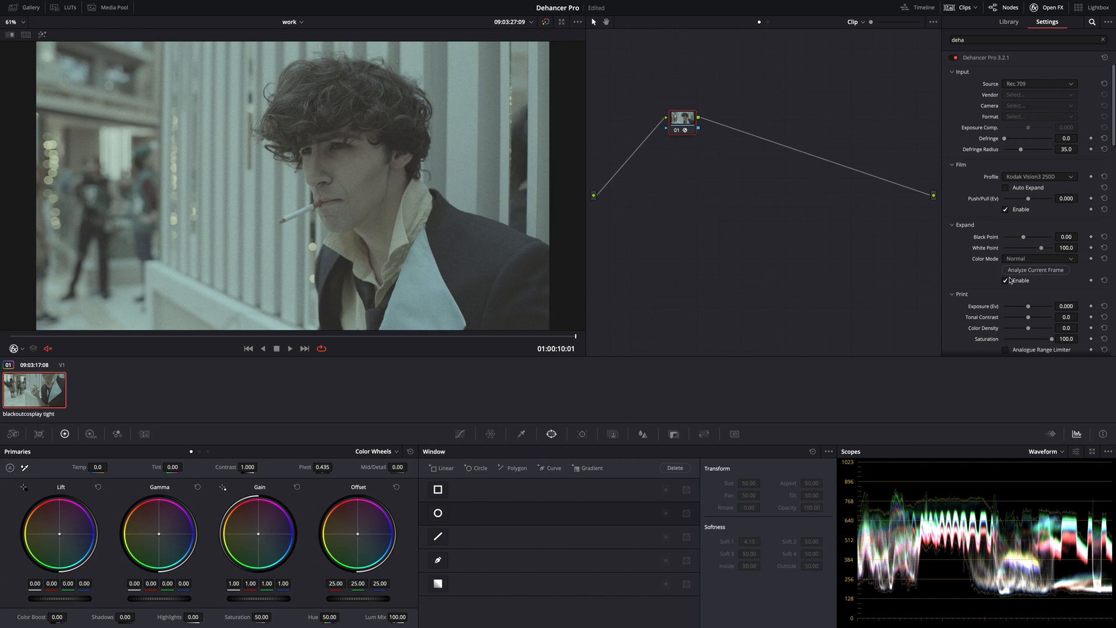
# Disable the Film, Expand, Print, Color Head and Film Grain sections of Dehancer Pro
pyautogui.scroll(-5, 979, 289)
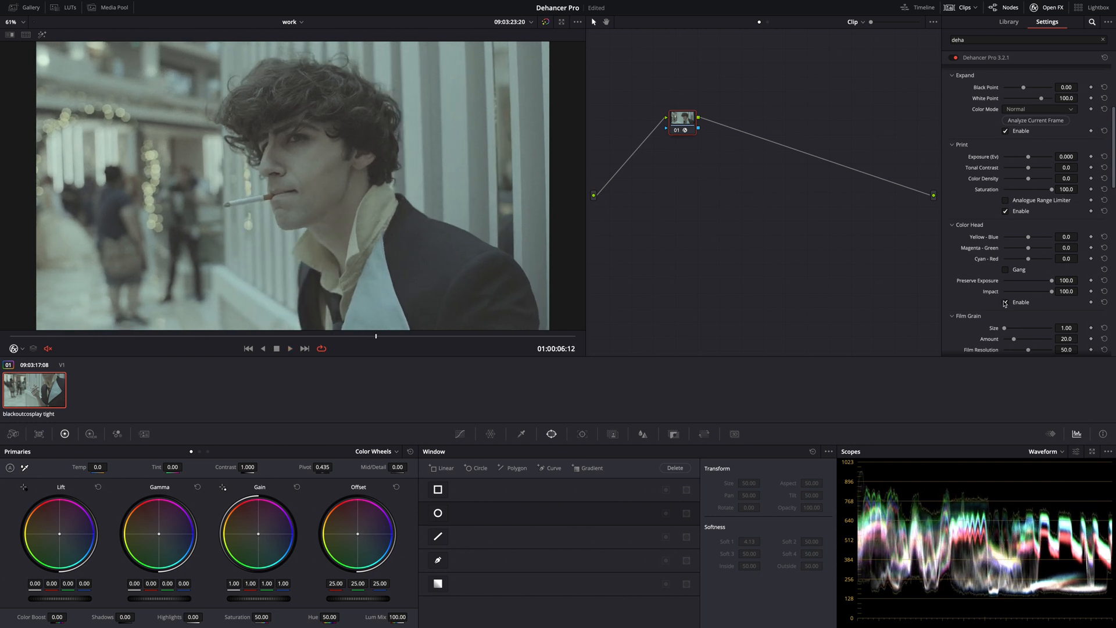
pyautogui.scroll(-10, 1005, 303)
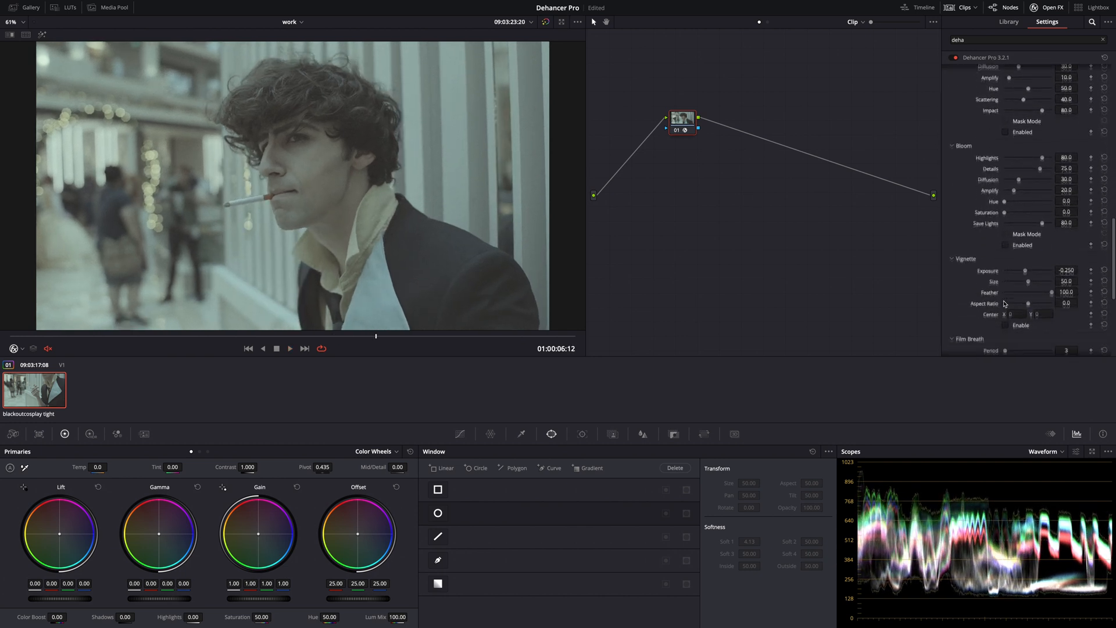
pyautogui.scroll(-2, 1004, 303)
pyautogui.scroll(15, 1007, 302)
pyautogui.click(1005, 281)
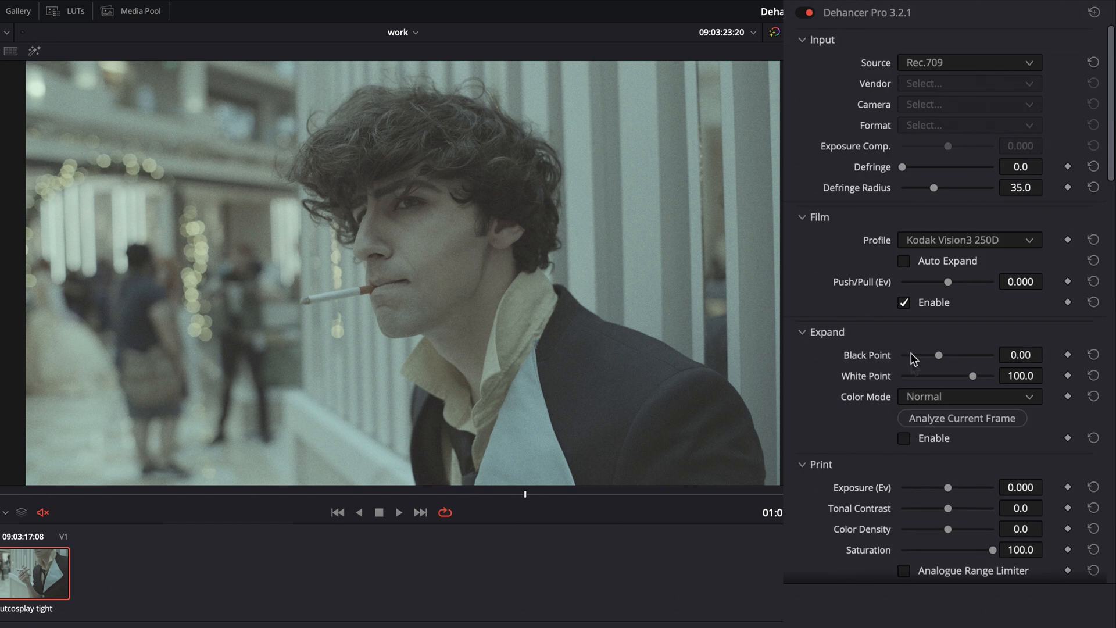
pyautogui.scroll(-5, 866, 377)
pyautogui.click(904, 335)
pyautogui.scroll(-4, 889, 366)
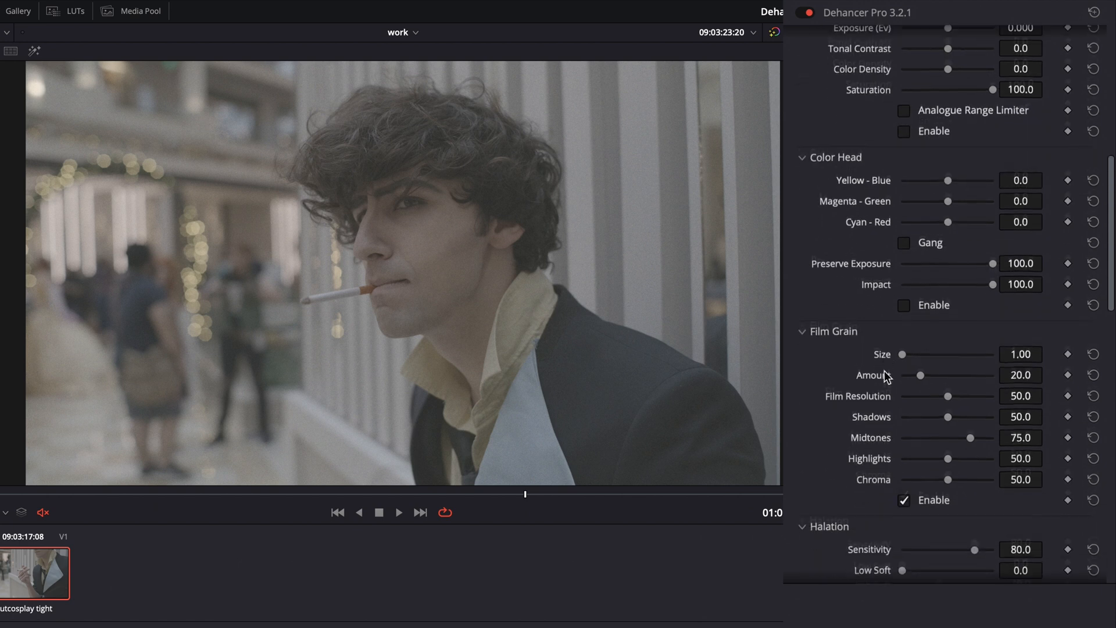
pyautogui.scroll(-2, 886, 375)
pyautogui.click(904, 422)
pyautogui.scroll(15, 860, 372)
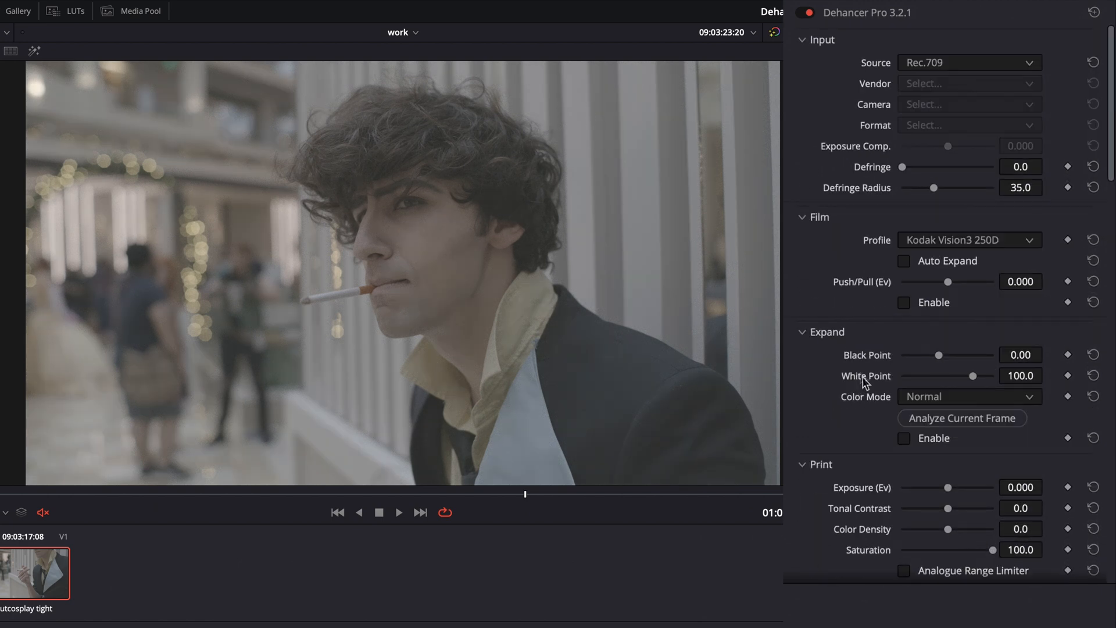
# Try Choose Camera as the input source, view the camera vendors, and return the source to Rec.709
pyautogui.click(931, 65)
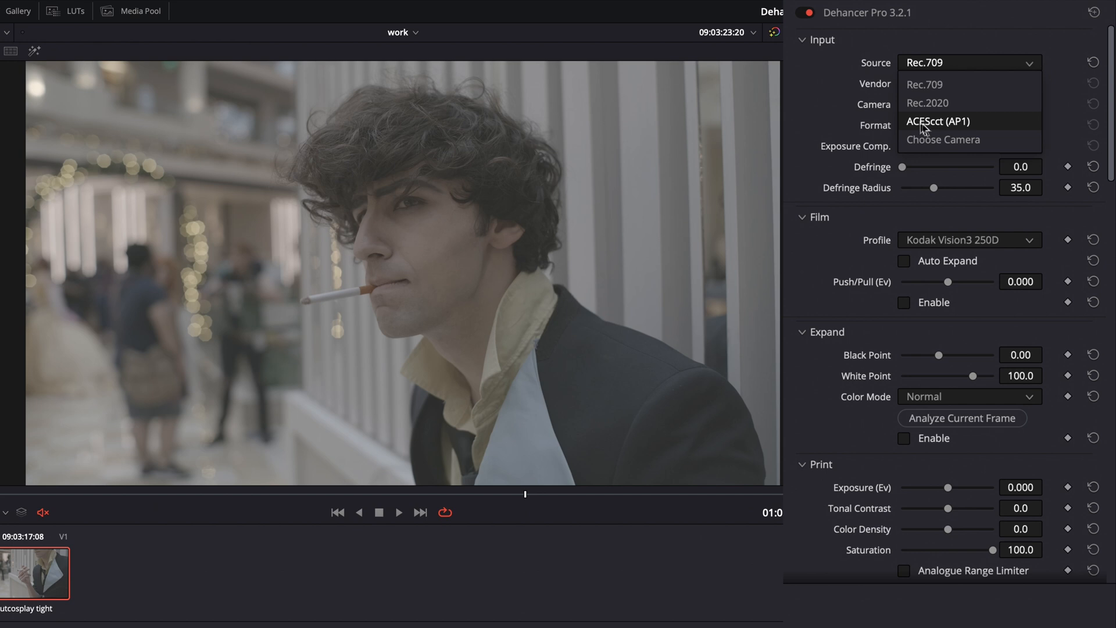
pyautogui.click(903, 139)
pyautogui.click(924, 87)
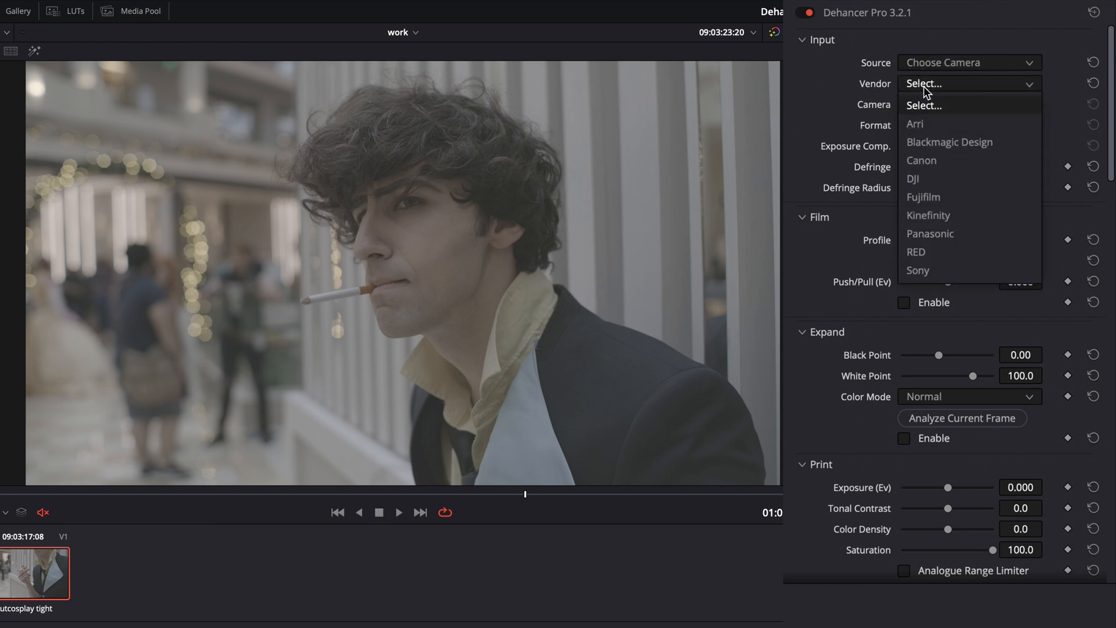
pyautogui.click(923, 85)
pyautogui.click(939, 62)
pyautogui.click(940, 85)
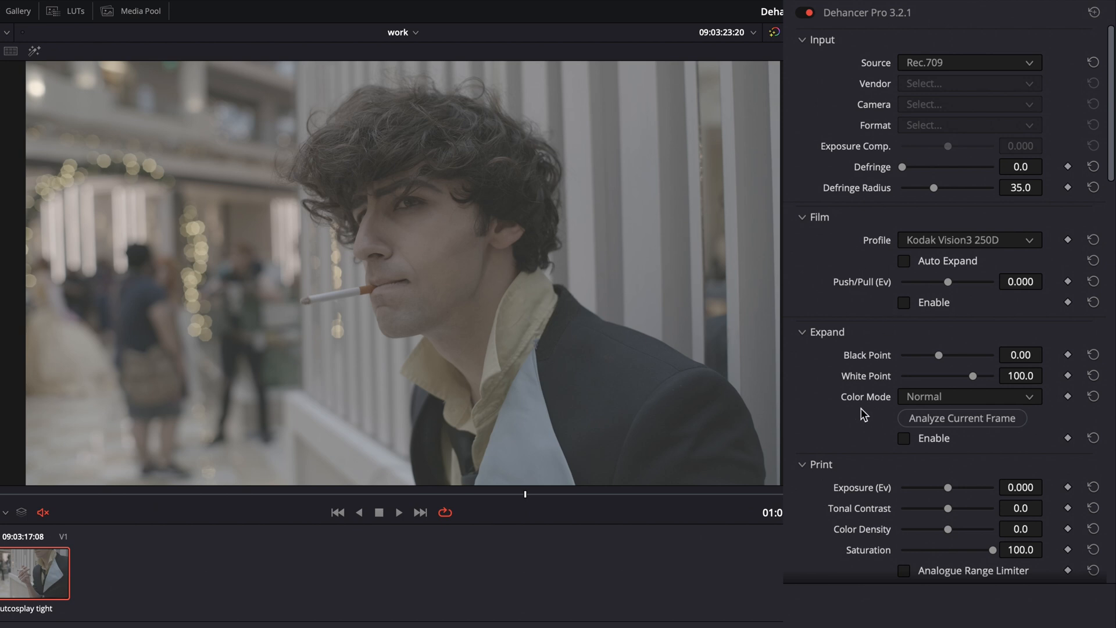
# Enable Expand and set its Black Point to 5.70 and White Point to 84.5
pyautogui.scroll(-1, 848, 463)
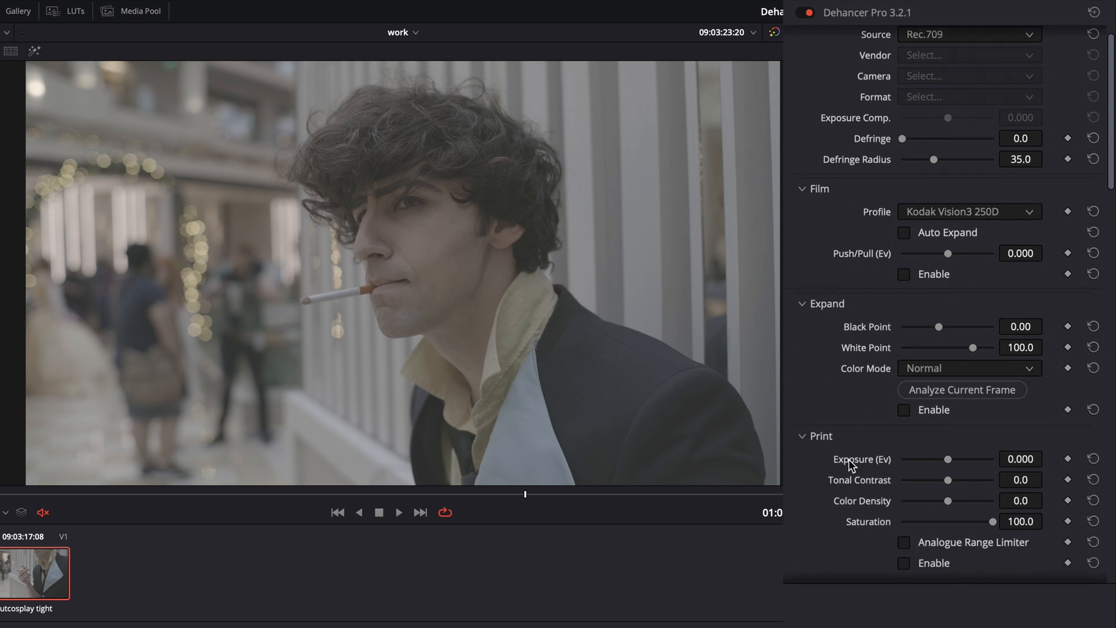
pyautogui.click(961, 390)
pyautogui.moveTo(914, 326); pyautogui.dragTo(958, 350)
# Enable the Print section and set Tonal Contrast to 16
pyautogui.scroll(-2, 939, 427)
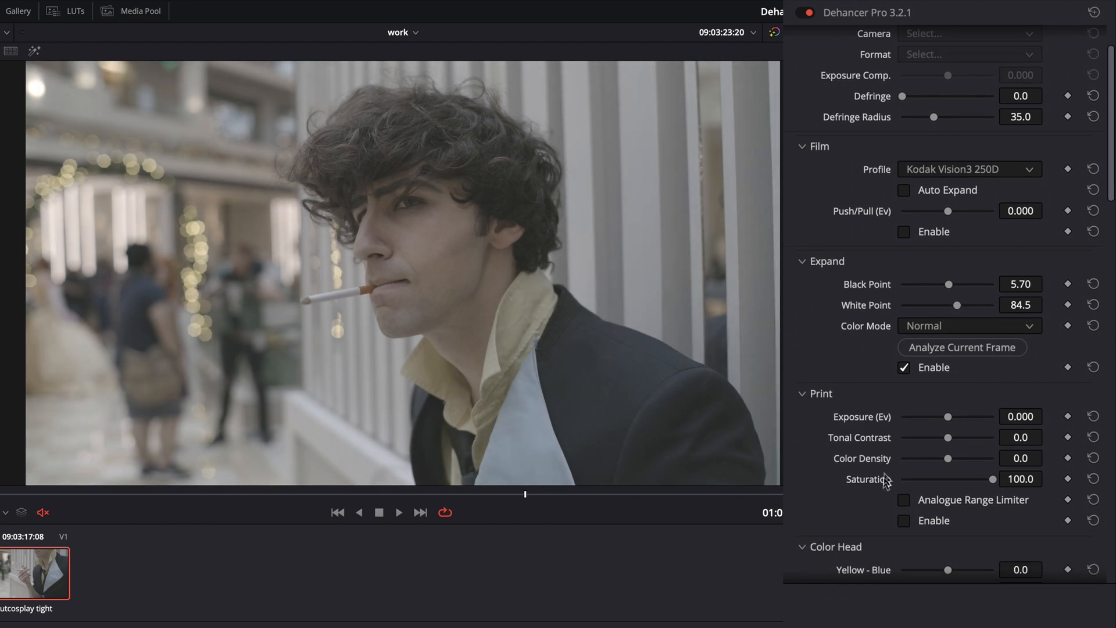
pyautogui.moveTo(949, 443); pyautogui.dragTo(962, 443)
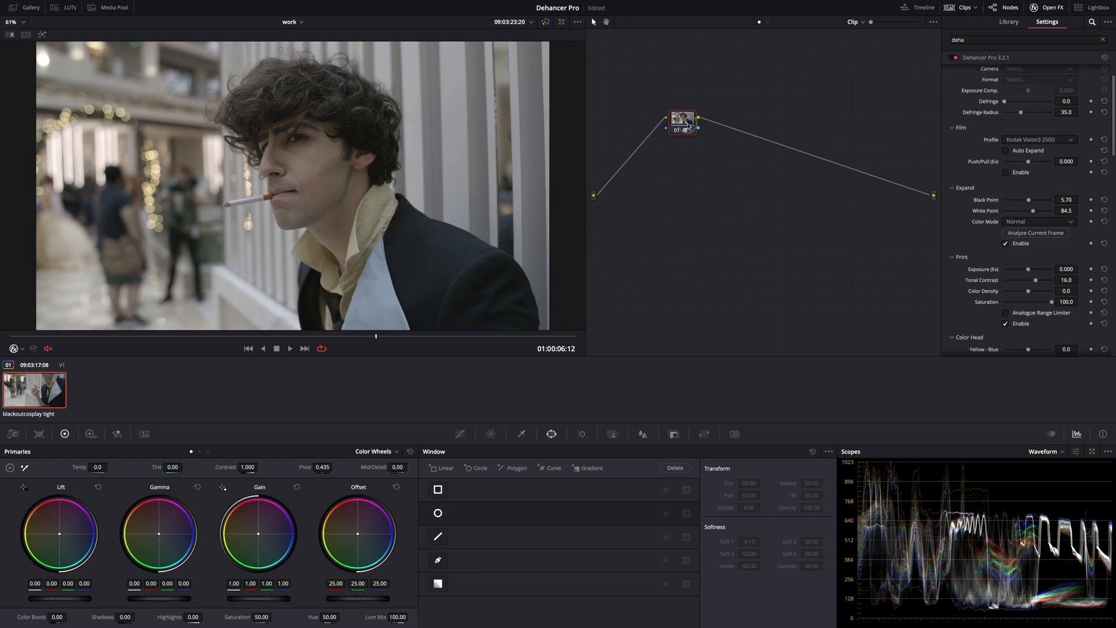
# Add a serial node after the Dehancer node and reset Tonal Contrast on the Dehancer node
pyautogui.moveTo(689, 124); pyautogui.dragTo(677, 129)
pyautogui.hotkey('alt', 's')
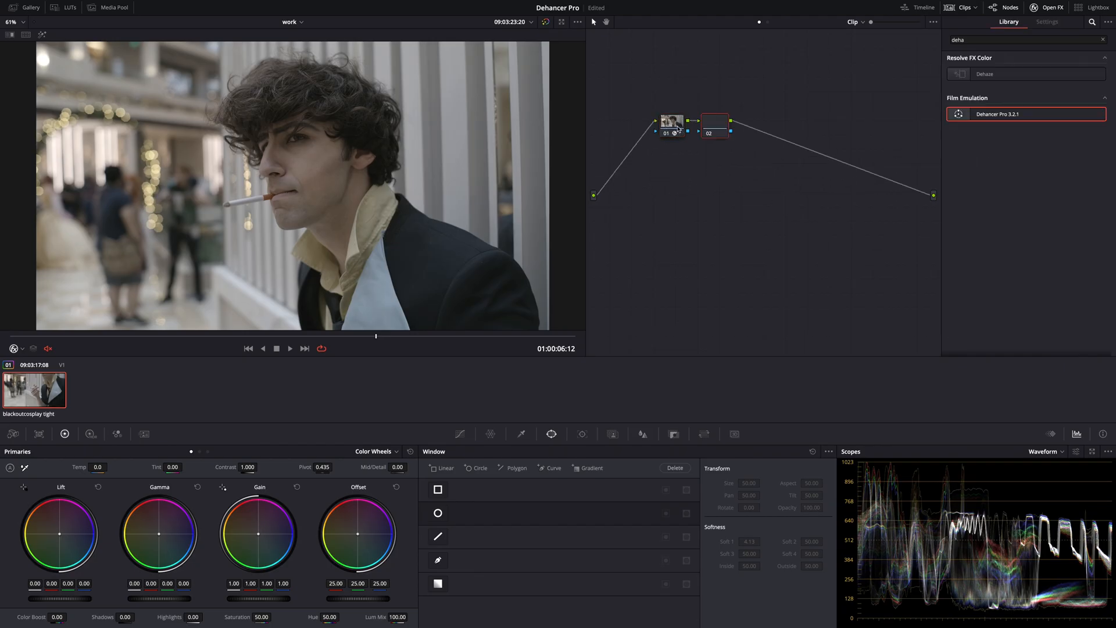
pyautogui.click(674, 124)
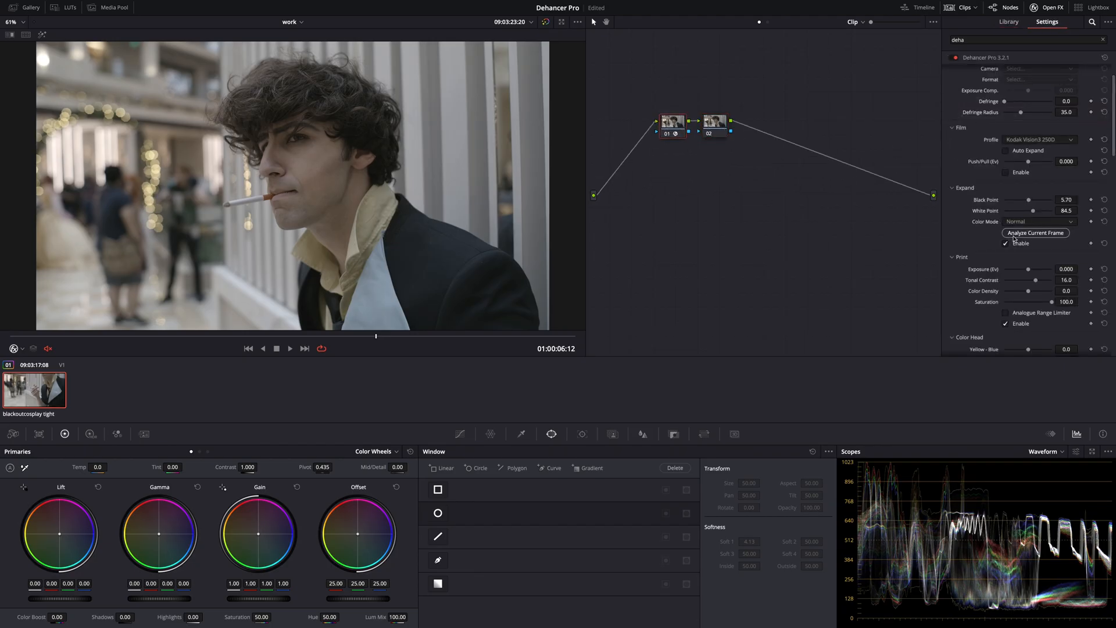
pyautogui.click(1104, 279)
# On node 02, try raising the primaries Contrast, and reset both Contrast and Pivot
pyautogui.click(713, 127)
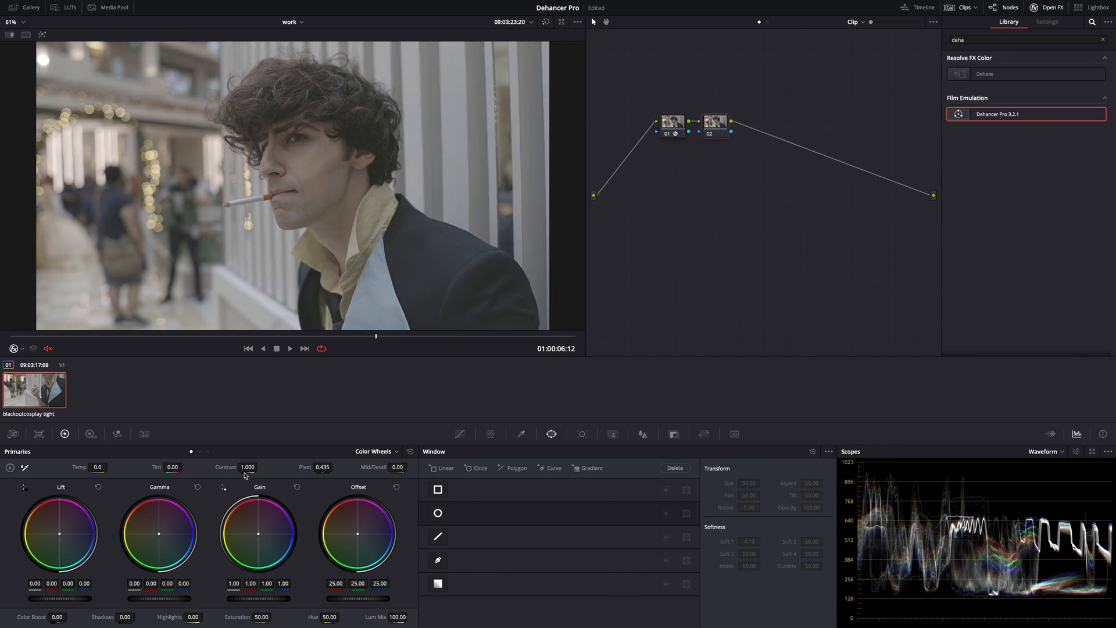
pyautogui.moveTo(248, 466); pyautogui.dragTo(301, 466)
pyautogui.doubleClick(227, 466)
pyautogui.doubleClick(306, 466)
# In the Print section of node 01's Dehancer effect, set Tonal Contrast to 13.3 and Color Density to 100
pyautogui.click(675, 121)
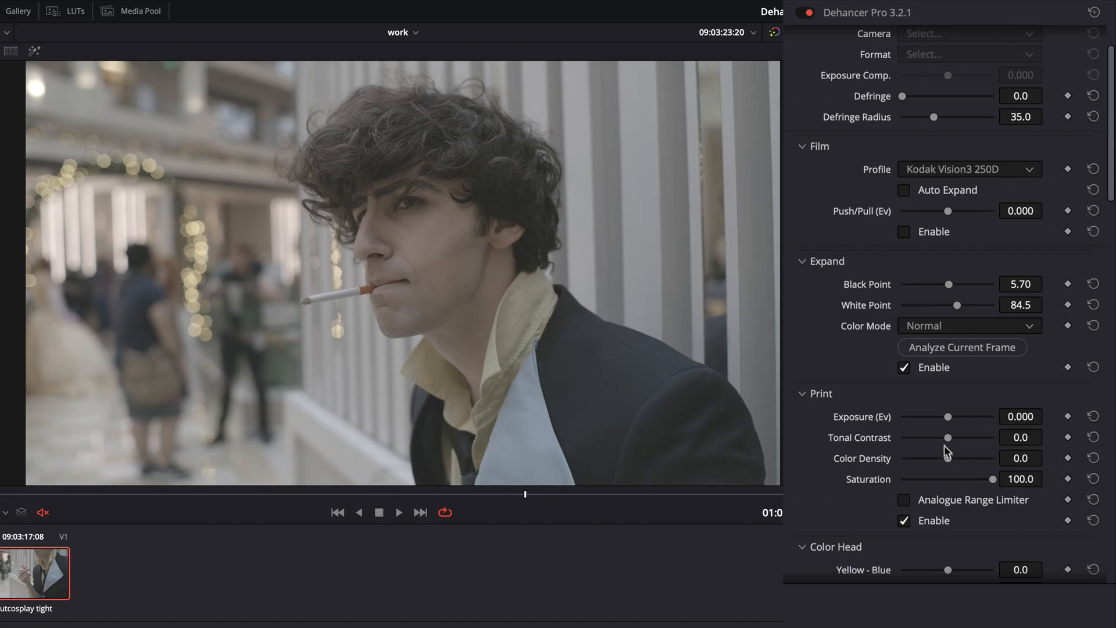
pyautogui.moveTo(1028, 279); pyautogui.dragTo(1028, 279)
pyautogui.moveTo(948, 439); pyautogui.dragTo(1003, 458)
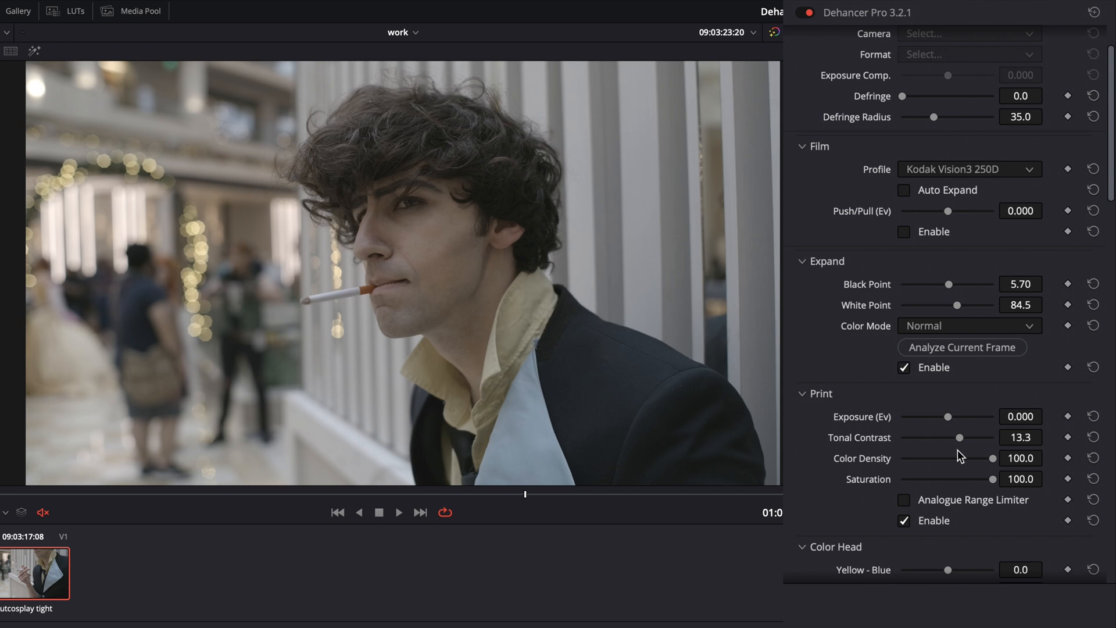
pyautogui.click(825, 394)
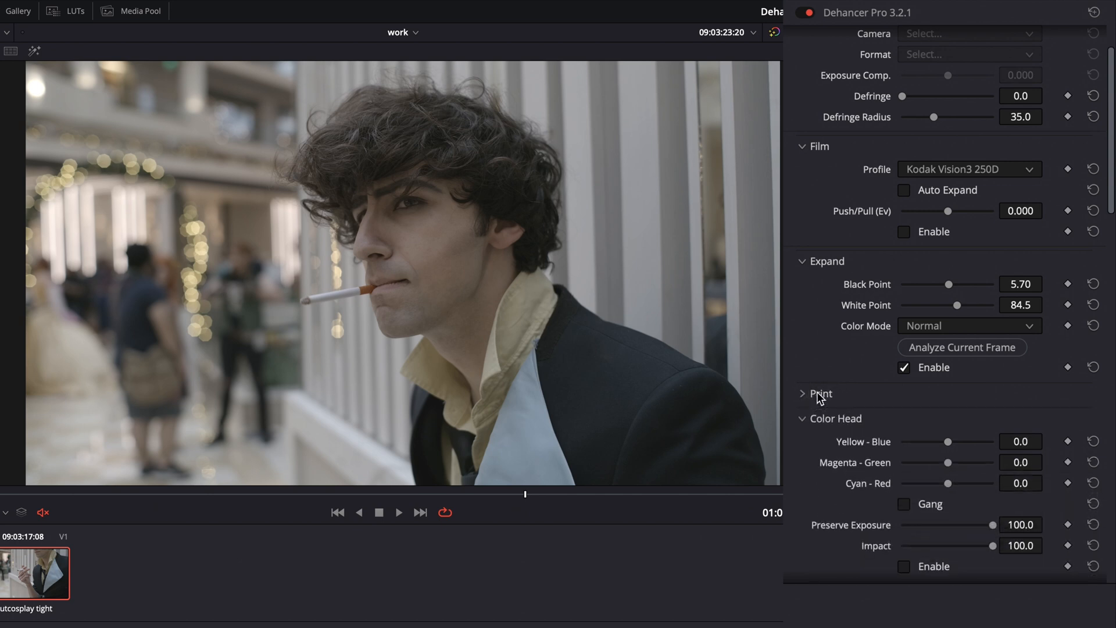
pyautogui.click(823, 396)
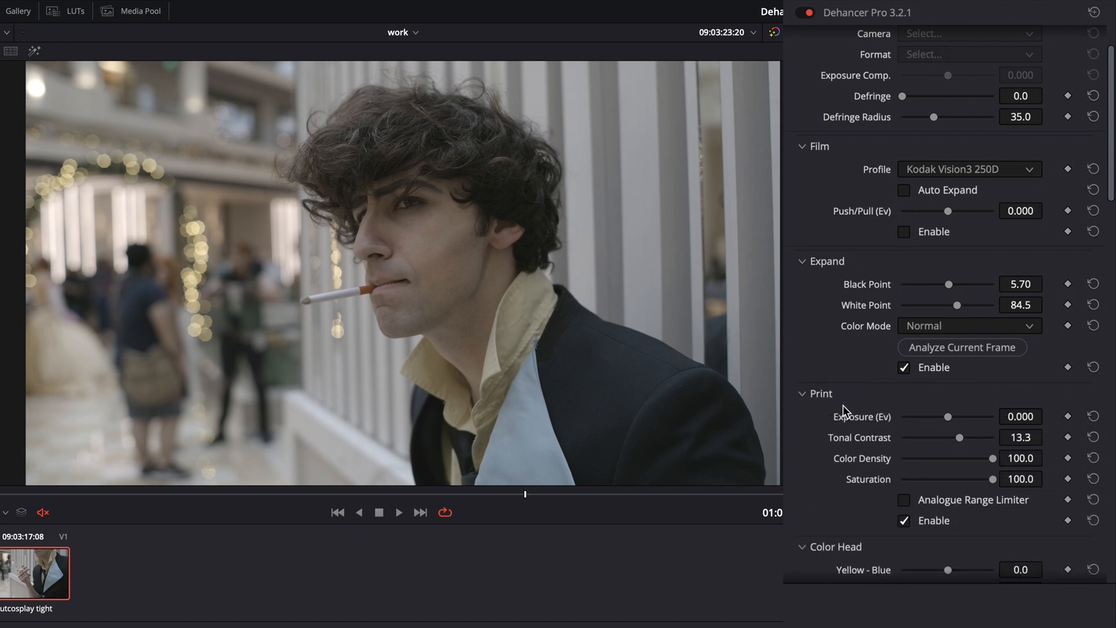
# In the Print section, try lowering Exposure to about -0.192 Ev and reset it
pyautogui.moveTo(947, 417); pyautogui.dragTo(943, 417)
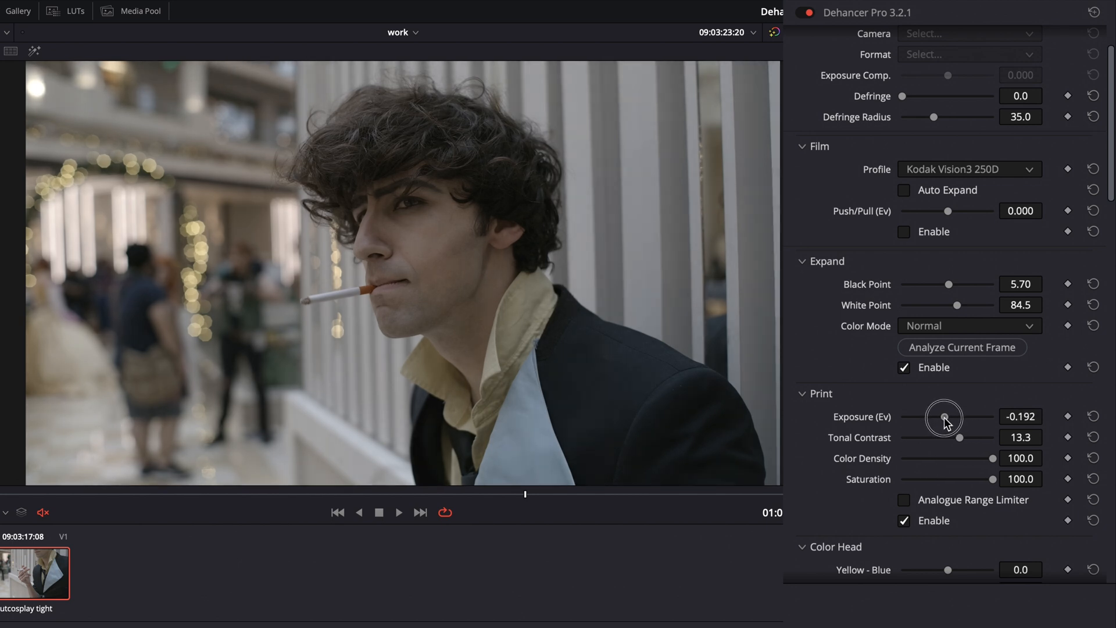
pyautogui.click(1092, 417)
# Enable Color Head and set Yellow - Blue to -6.9, Magenta - Green to -2.3 and Cyan - Red to -1.4
pyautogui.scroll(-6, 849, 440)
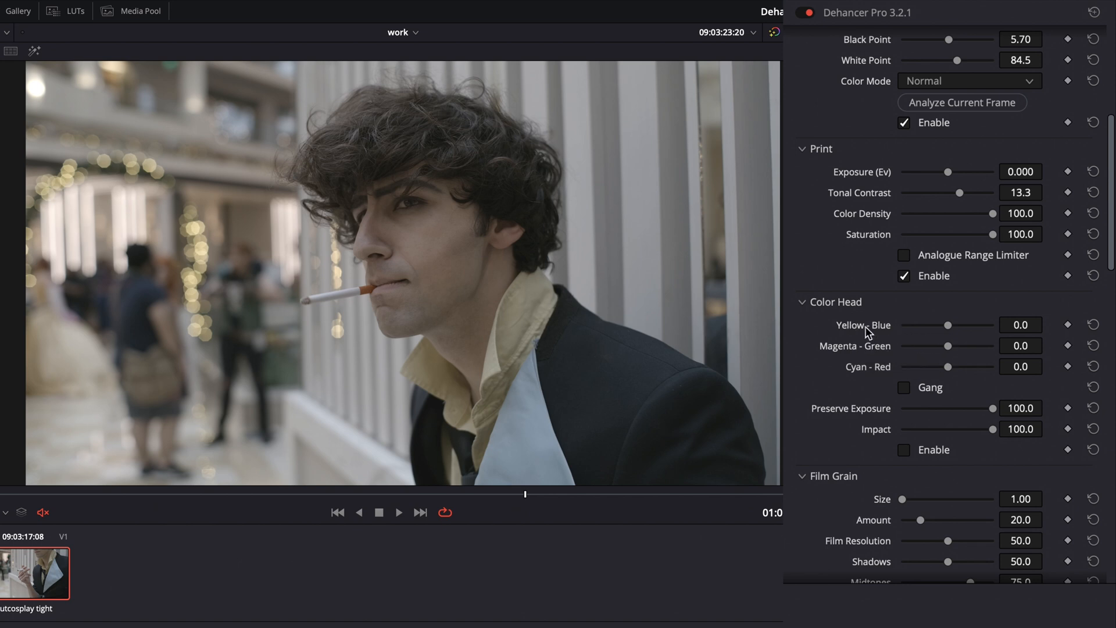
pyautogui.moveTo(947, 325); pyautogui.dragTo(911, 326)
pyautogui.click(904, 451)
pyautogui.moveTo(910, 326); pyautogui.dragTo(887, 329)
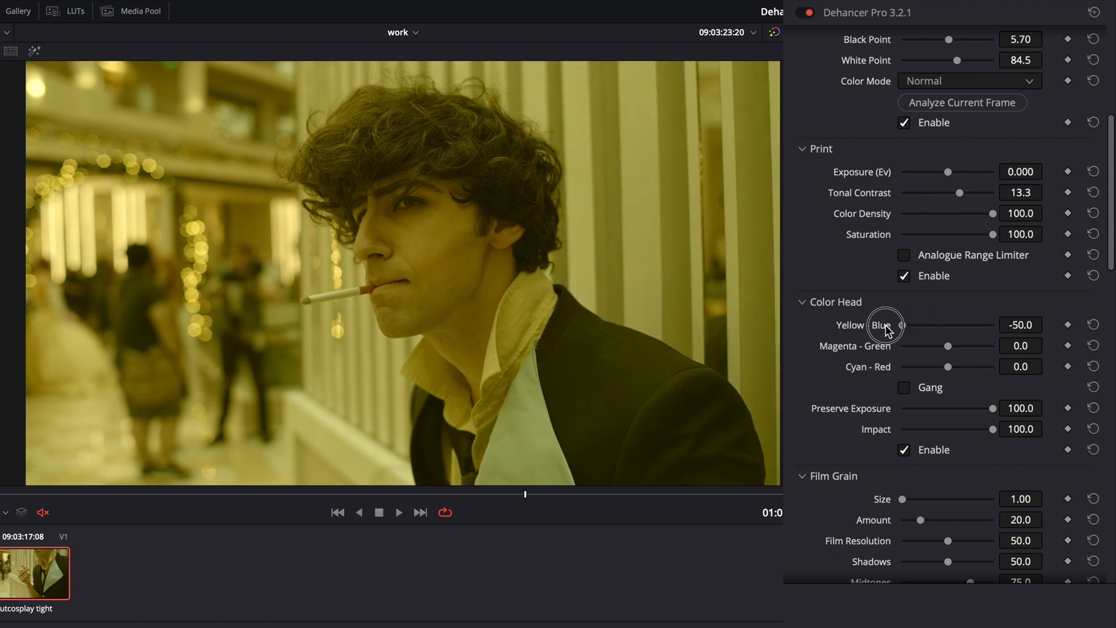
pyautogui.moveTo(910, 331); pyautogui.dragTo(942, 330)
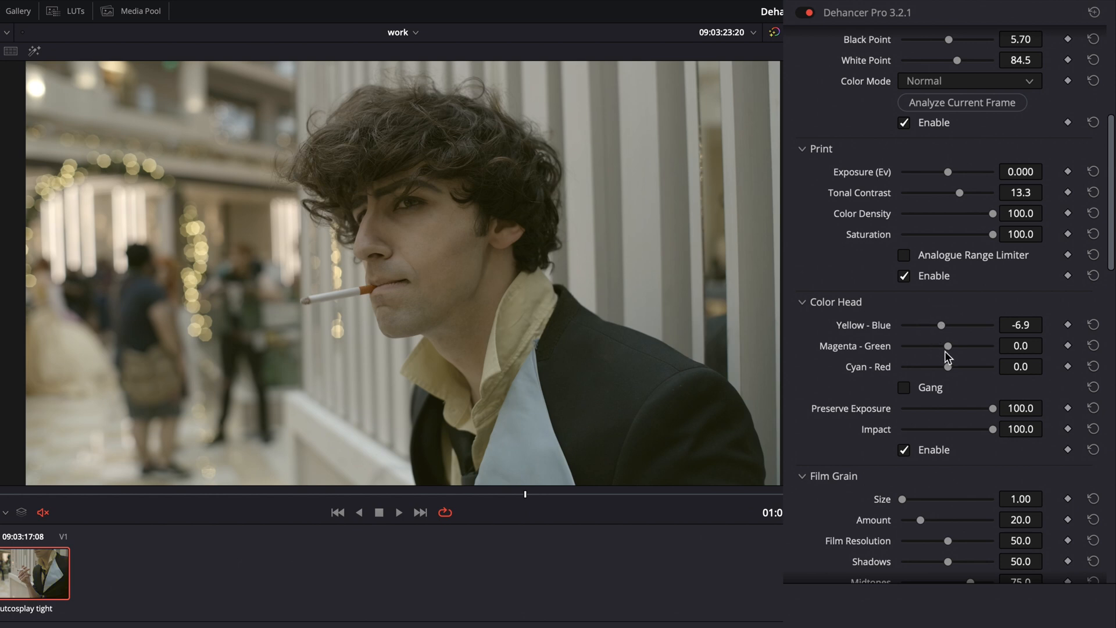
pyautogui.moveTo(946, 346); pyautogui.dragTo(945, 344)
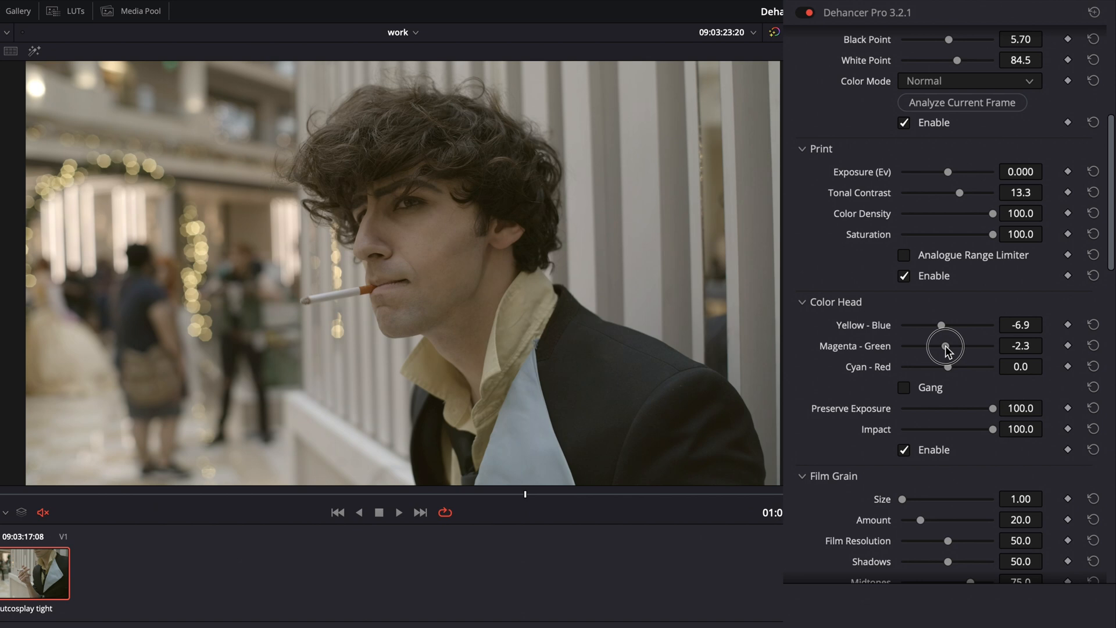
pyautogui.moveTo(945, 345); pyautogui.dragTo(946, 366)
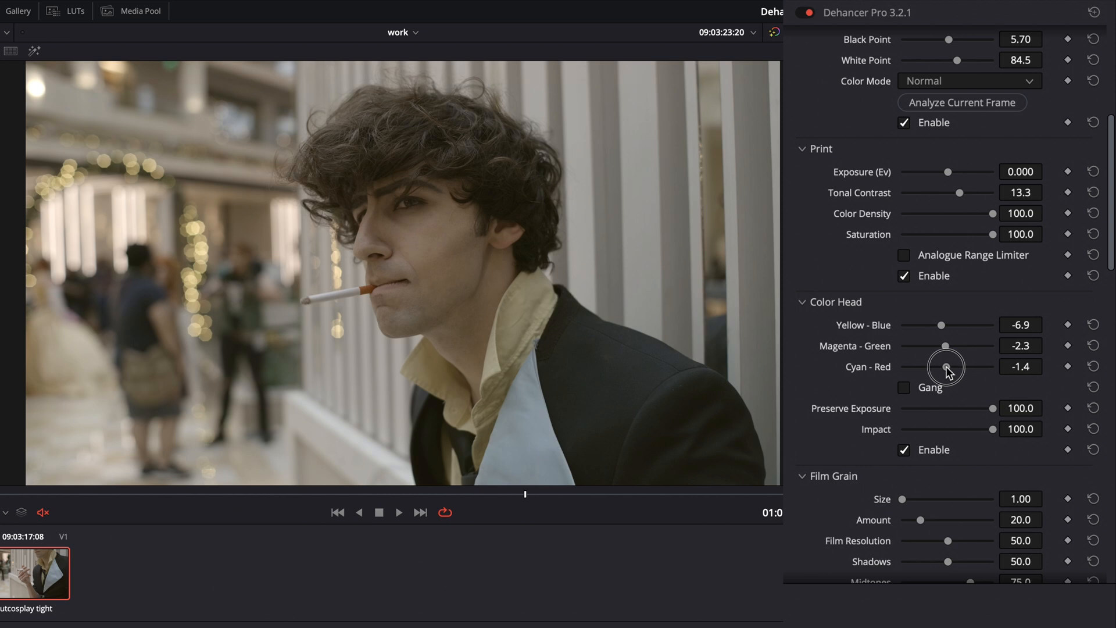
pyautogui.moveTo(946, 366); pyautogui.dragTo(946, 366)
# Enable Film Grain, set Size to 7.36, Amount to 65.2, Shadows to 61.5 and Midtones to 28.5, and turn the grain off
pyautogui.scroll(-3, 814, 465)
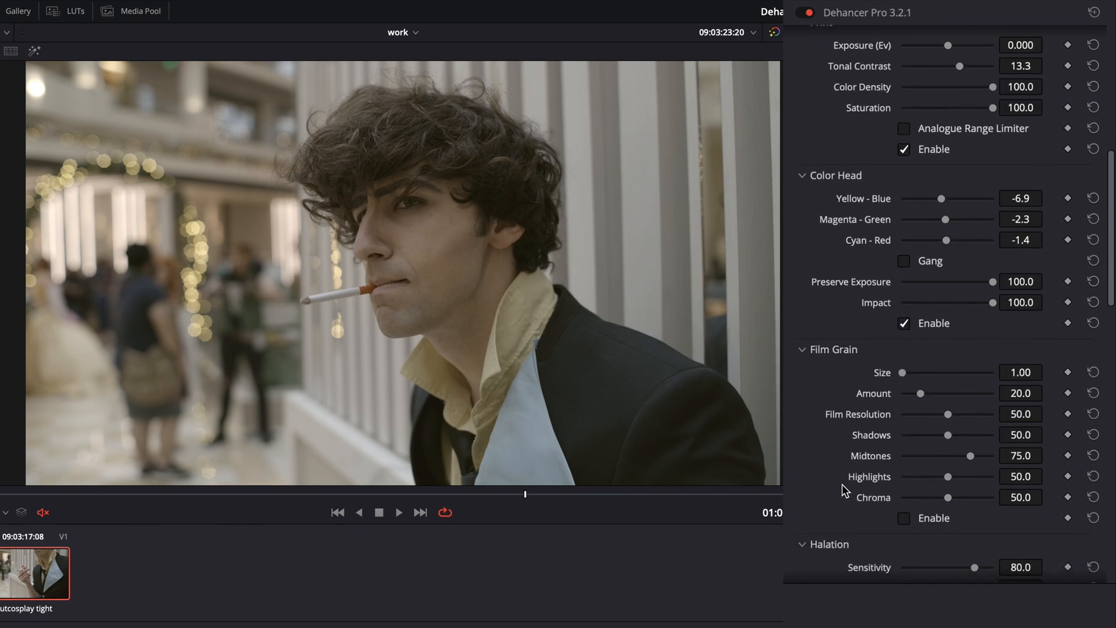
pyautogui.click(903, 518)
pyautogui.moveTo(901, 372); pyautogui.dragTo(961, 396)
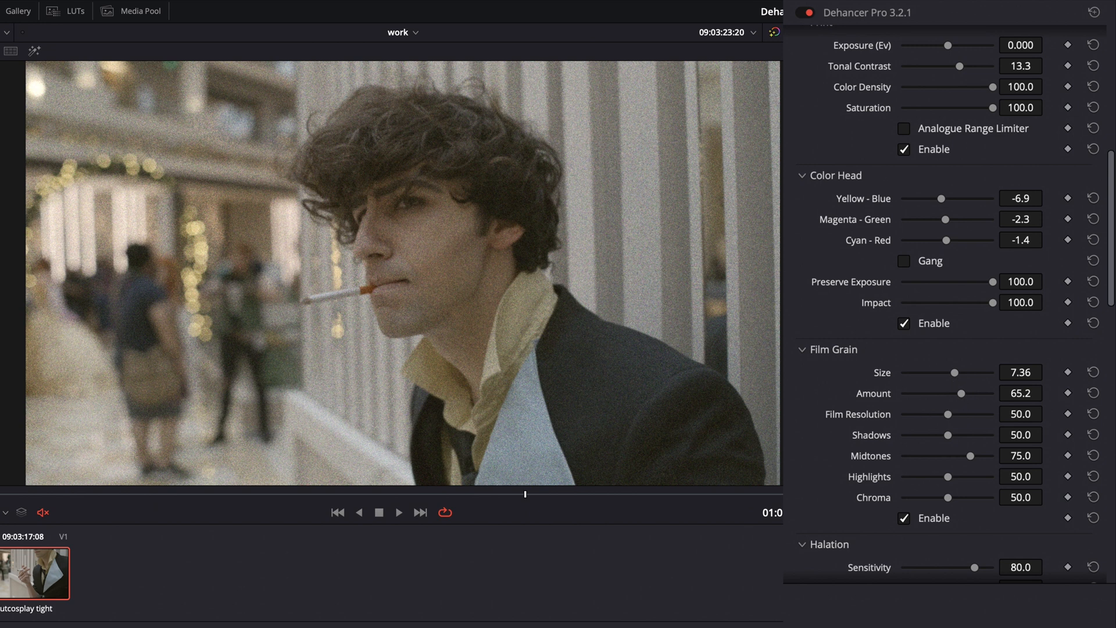
pyautogui.click(813, 18)
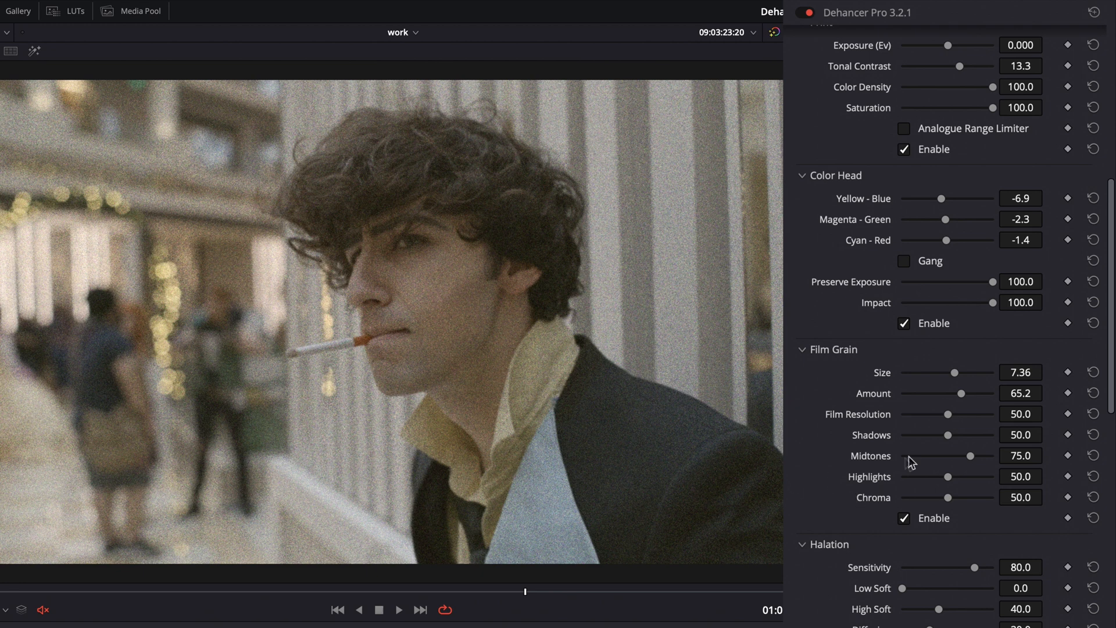
pyautogui.moveTo(948, 434); pyautogui.dragTo(929, 455)
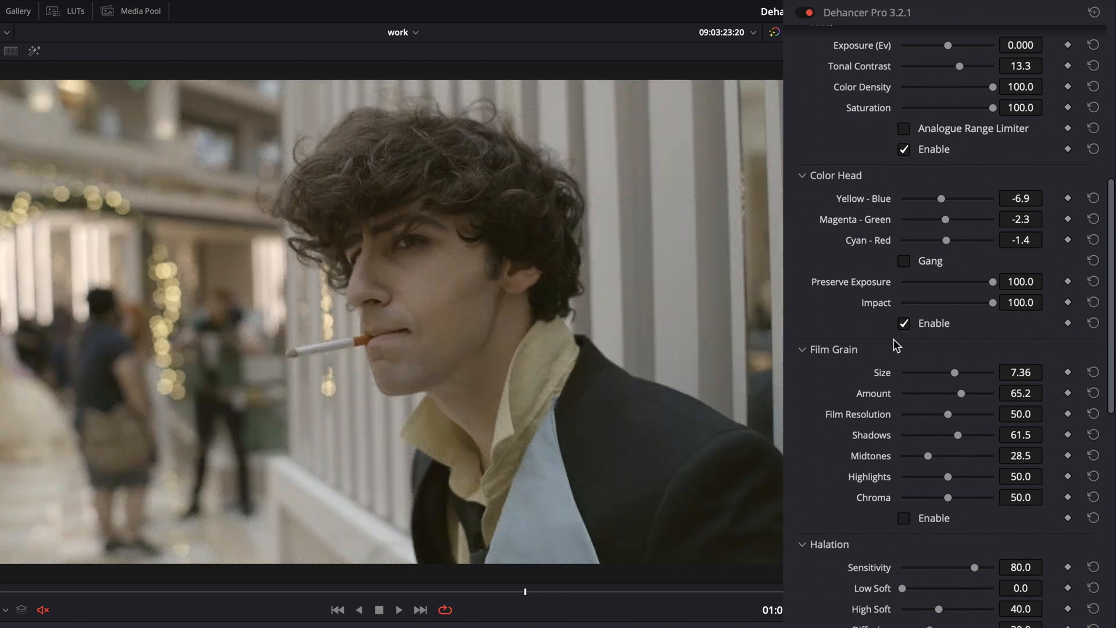
# Enable the Film section and choose the Rollei CN200 profile
pyautogui.scroll(5, 870, 330)
pyautogui.scroll(3, 871, 328)
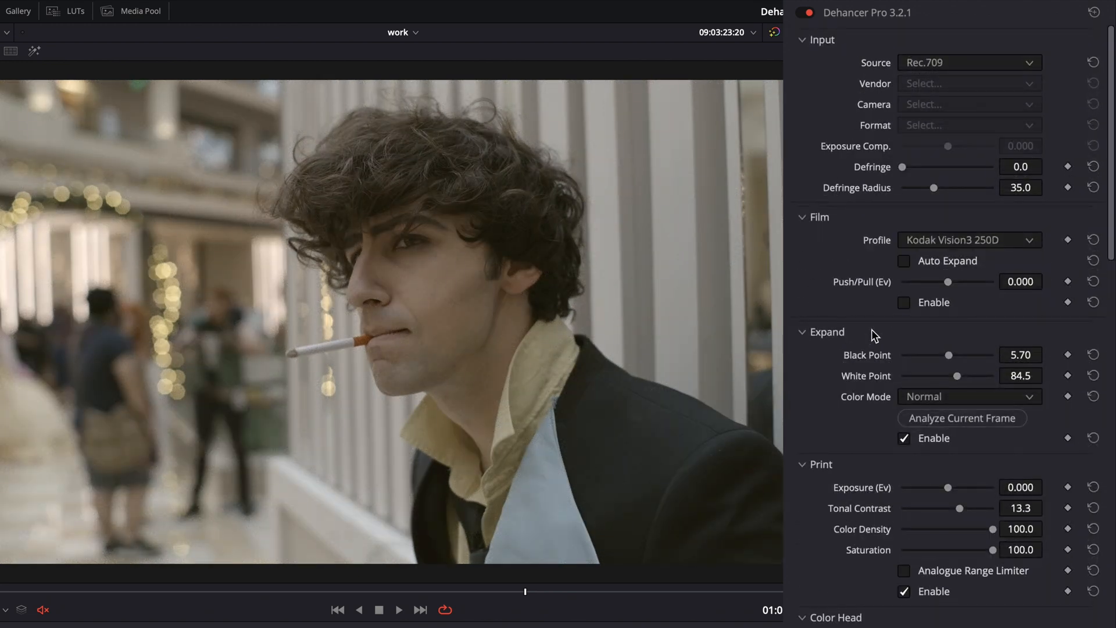
pyautogui.click(904, 303)
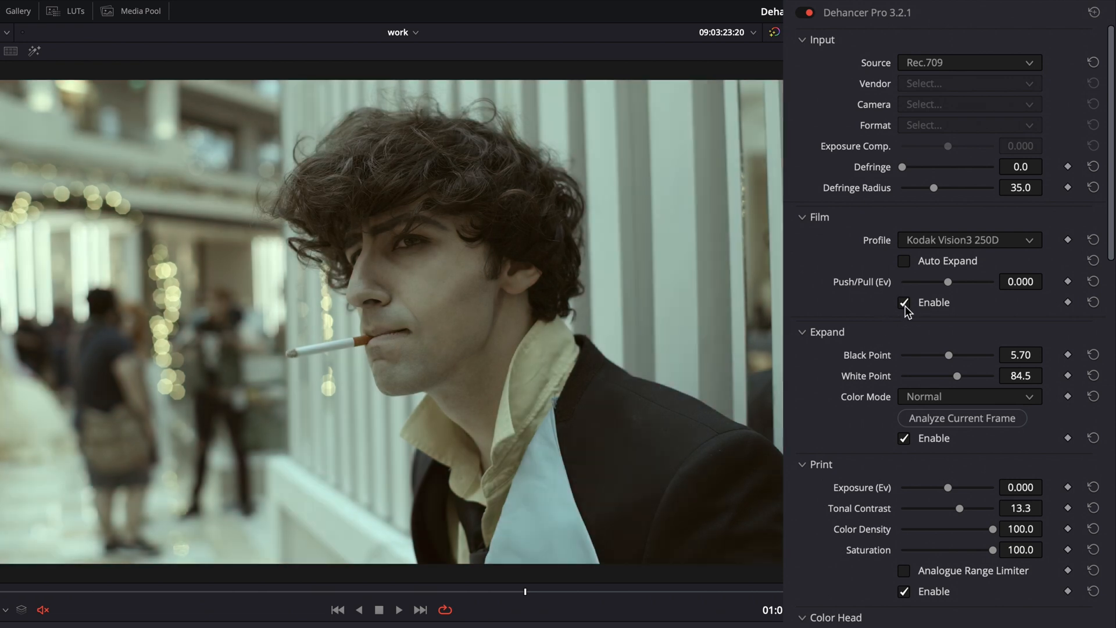
pyautogui.click(929, 239)
pyautogui.scroll(-6, 950, 315)
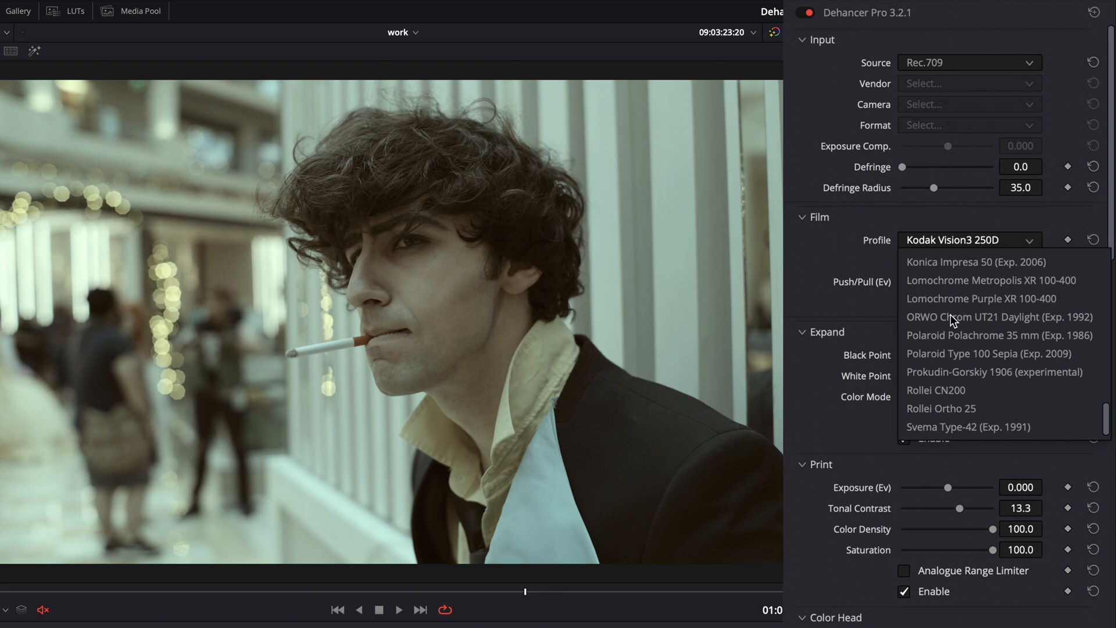
pyautogui.click(937, 390)
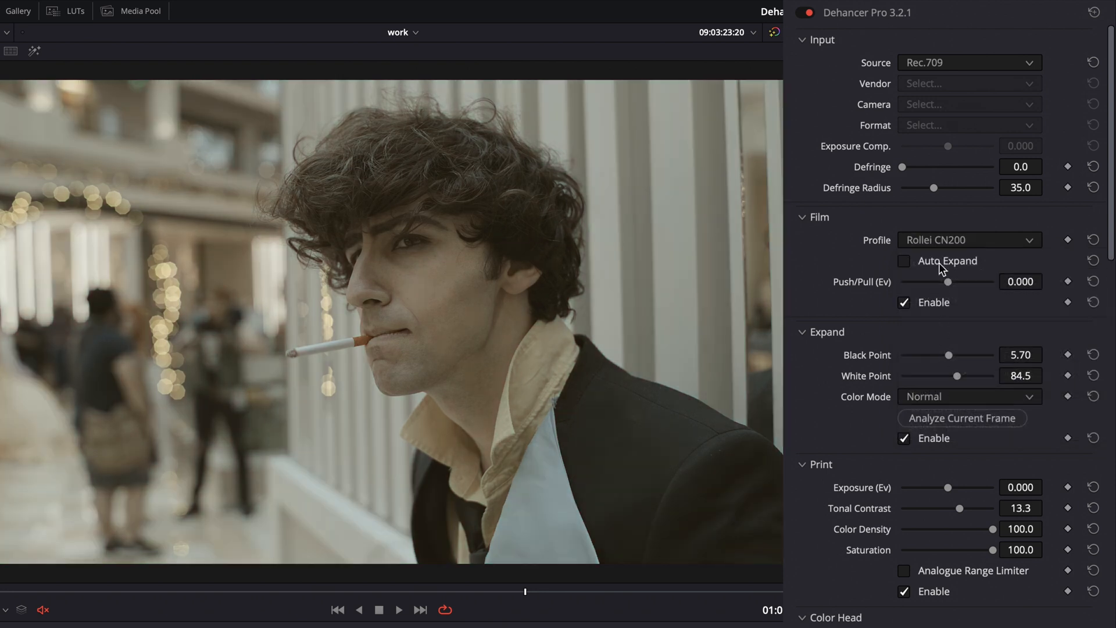
# Try the Lomochrome Metropolis XR 100-400 film profile, followed by Kodak Portra 400
pyautogui.click(941, 240)
pyautogui.click(944, 281)
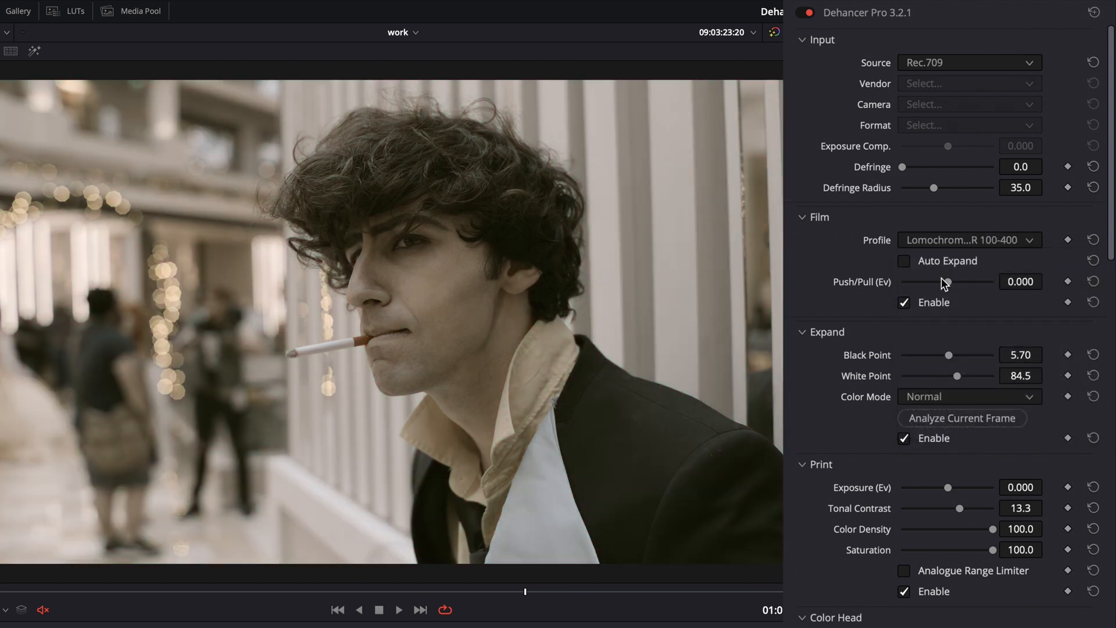
pyautogui.click(939, 239)
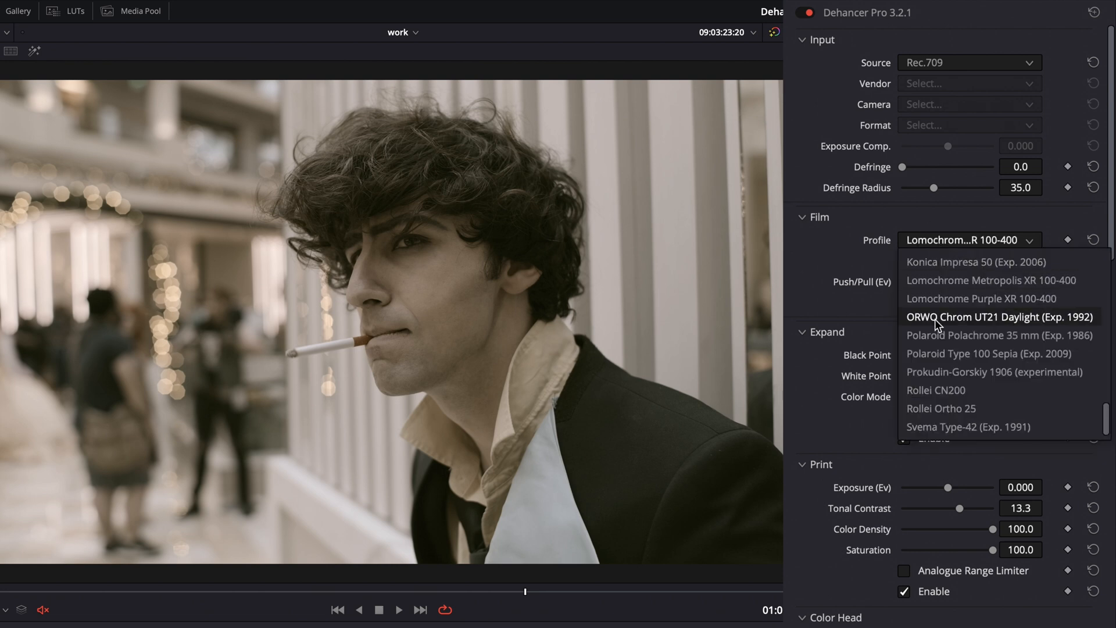
pyautogui.scroll(6, 936, 320)
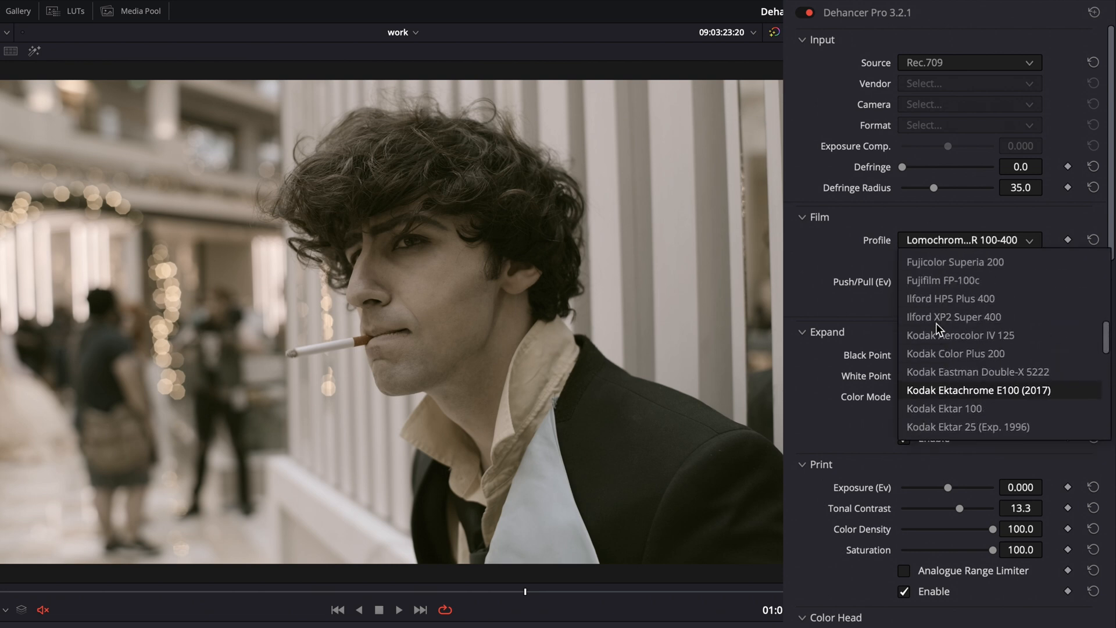
pyautogui.scroll(-2, 935, 323)
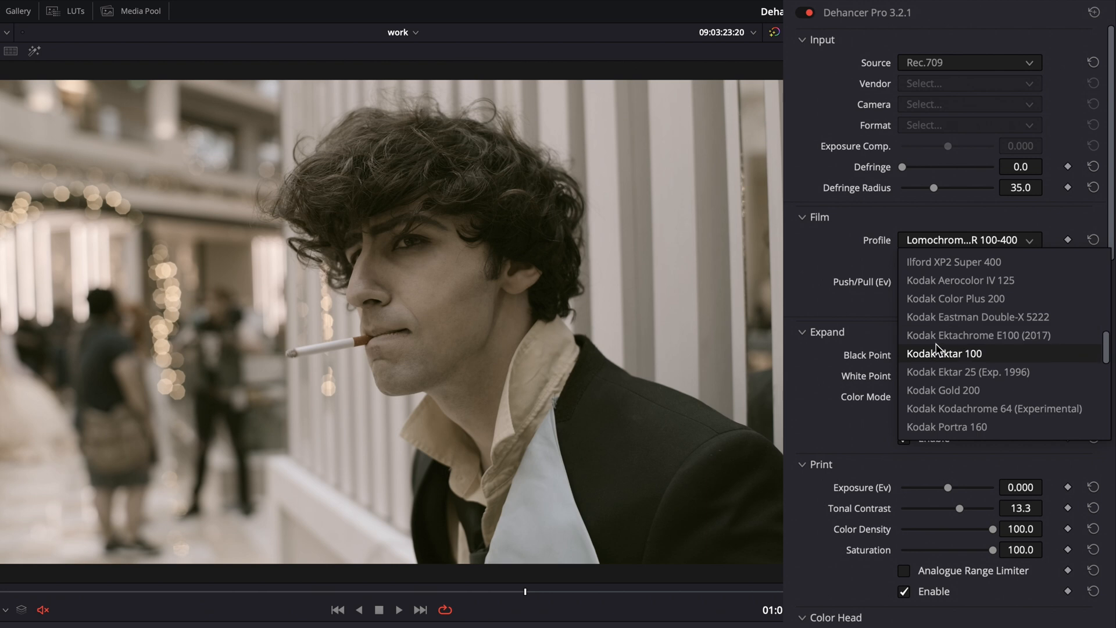
pyautogui.scroll(-2, 940, 388)
pyautogui.scroll(-2, 940, 388)
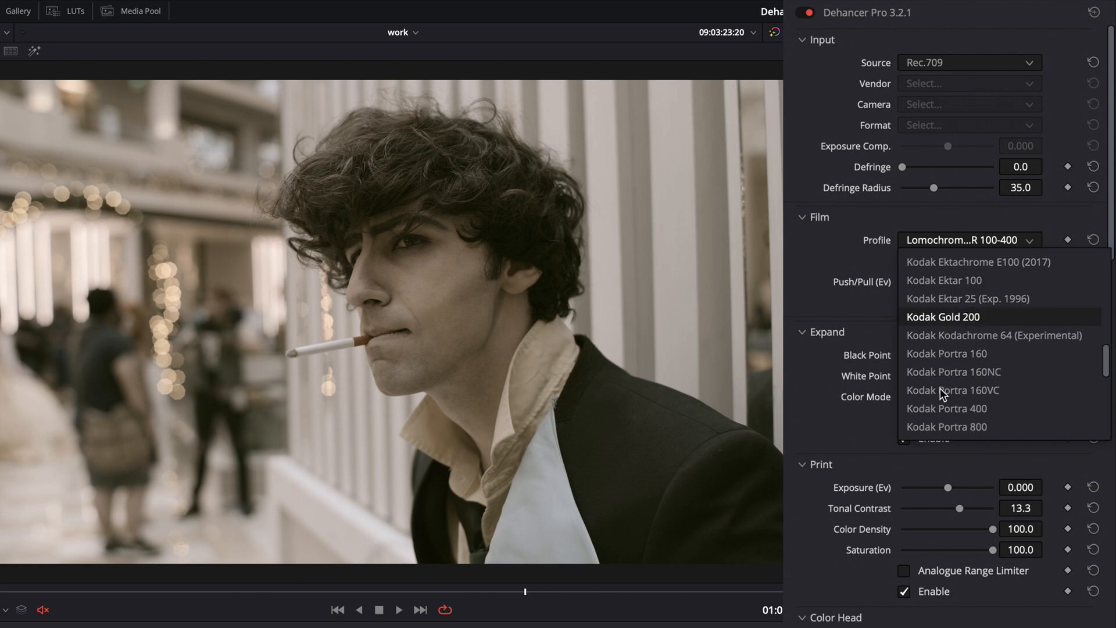
pyautogui.click(938, 407)
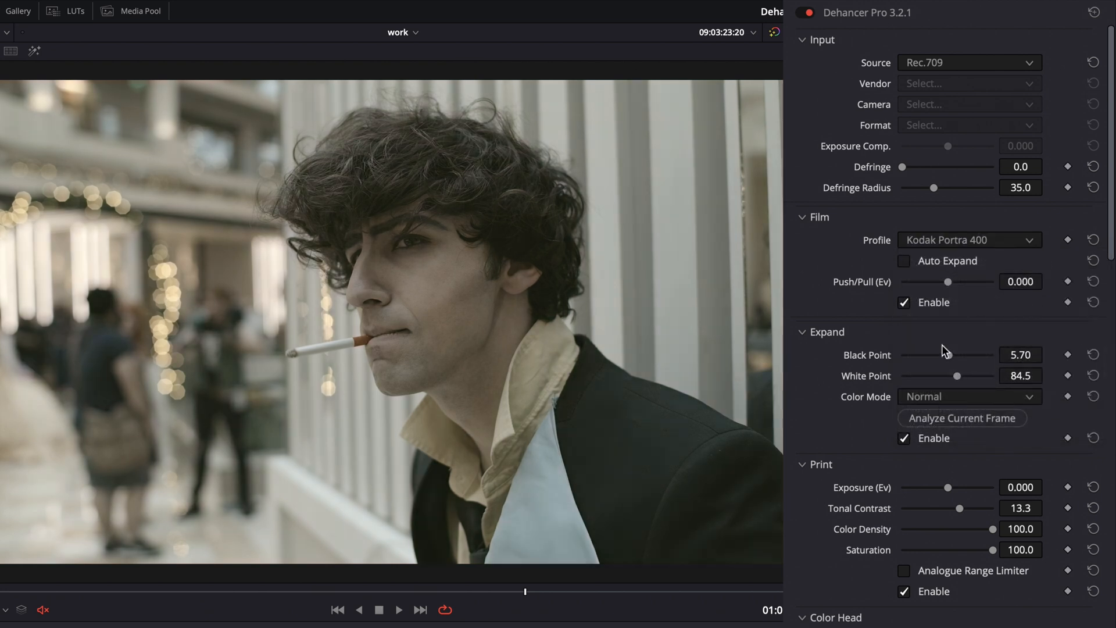
# Try the Fujicolor Natura 1600 film profile and preview it with Auto Expand on and off
pyautogui.click(937, 243)
pyautogui.scroll(2, 936, 269)
pyautogui.scroll(10, 936, 268)
pyautogui.click(942, 280)
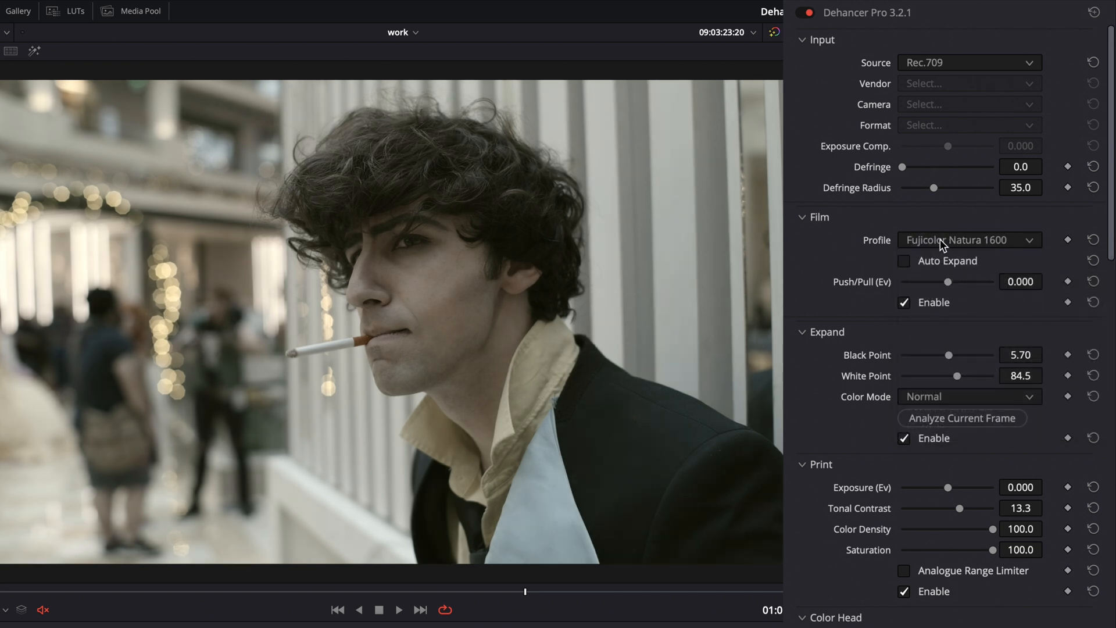
pyautogui.click(905, 261)
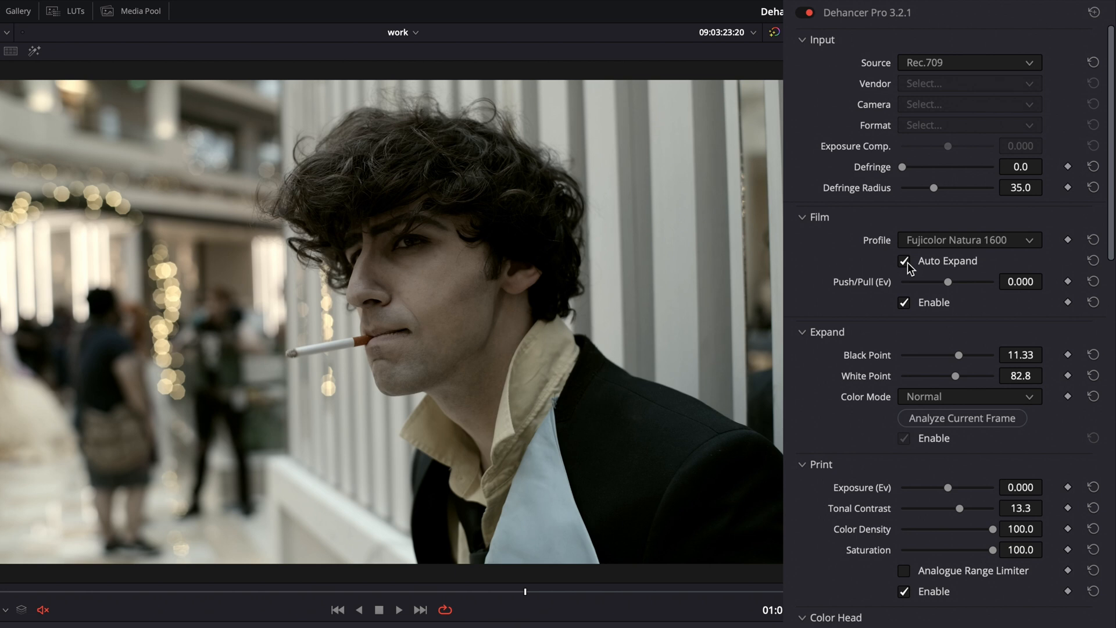
pyautogui.click(905, 262)
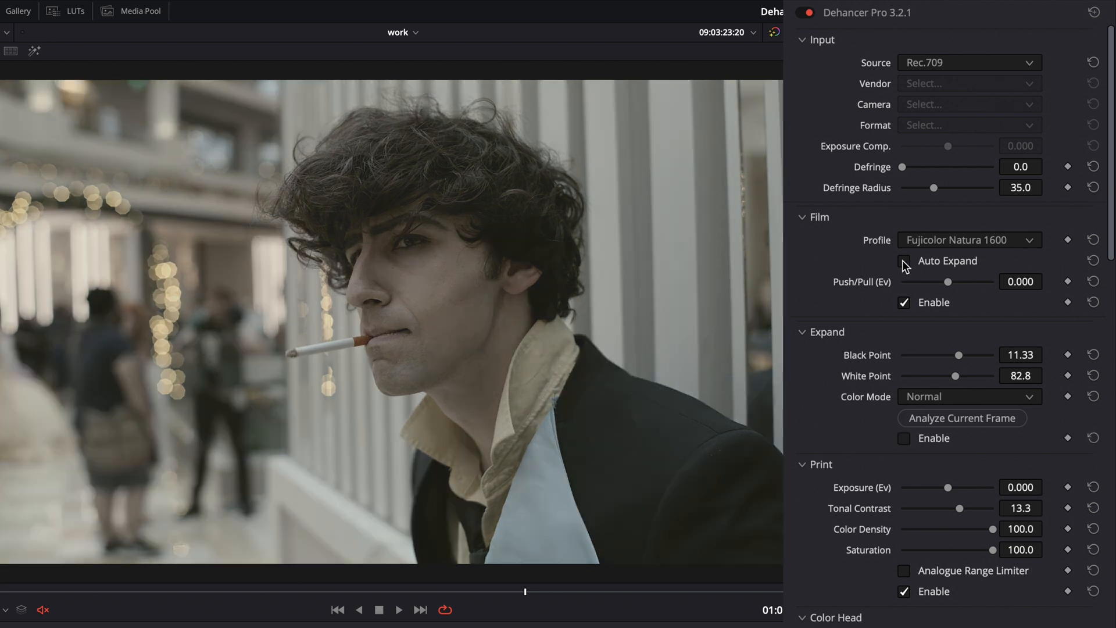
# Set the film Push/Pull to 0.568 Ev and apply the Fuji Eterna Vivid 500 (Exp. 2013) profile, previewing Auto Expand and turning it off
pyautogui.moveTo(948, 283)
pyautogui.mouseDown()
pyautogui.moveTo(934, 283)
pyautogui.moveTo(957, 285)
pyautogui.mouseUp()
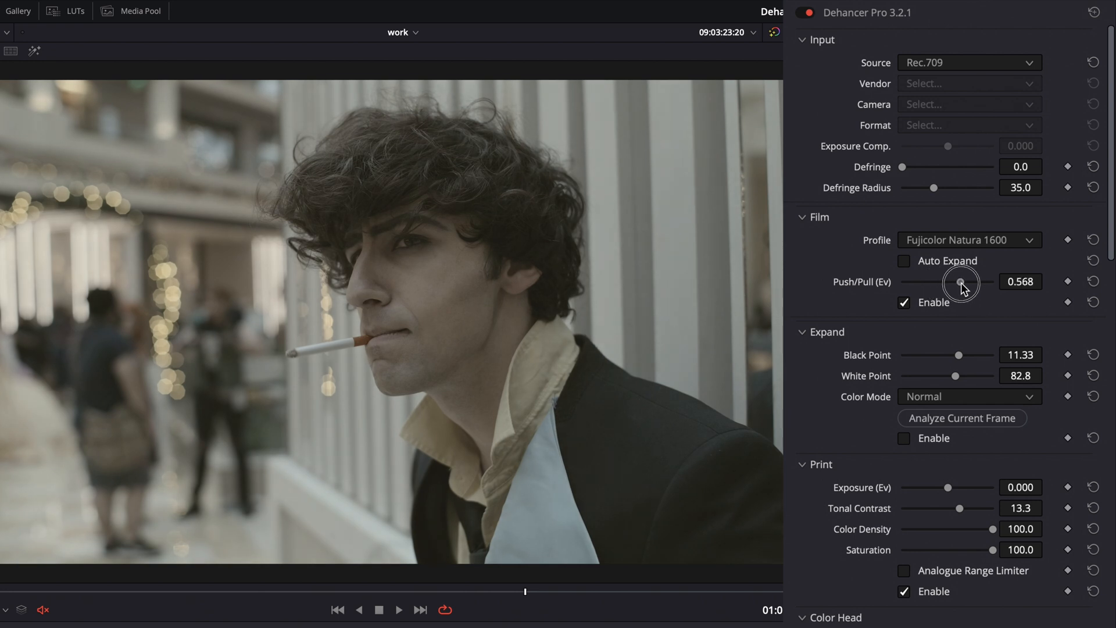
pyautogui.click(920, 244)
pyautogui.scroll(5, 950, 301)
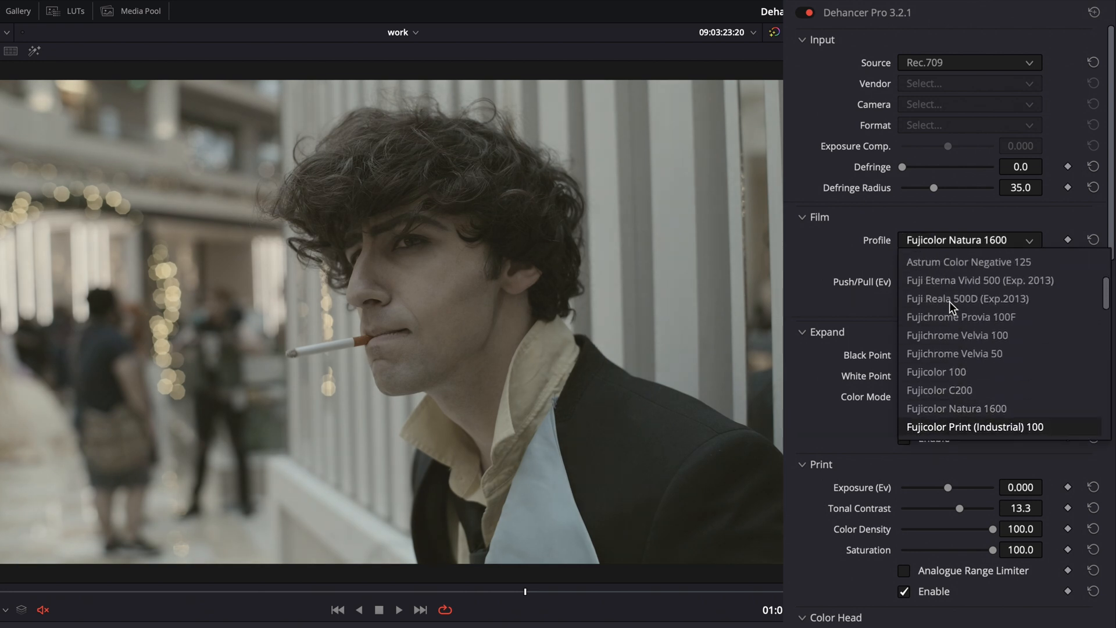
pyautogui.click(947, 317)
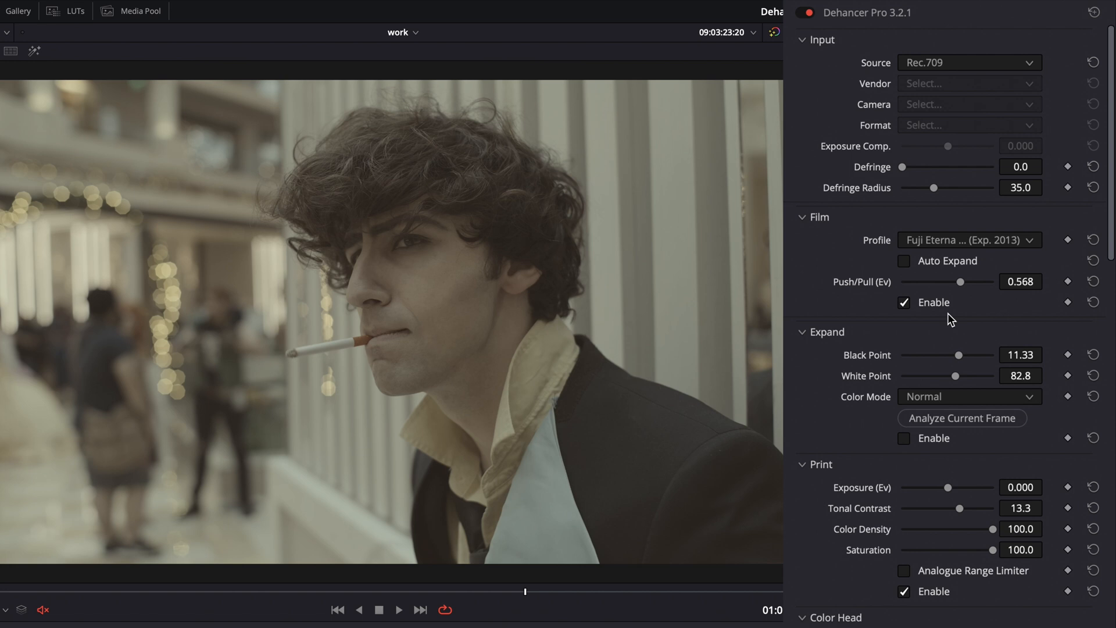
pyautogui.click(905, 262)
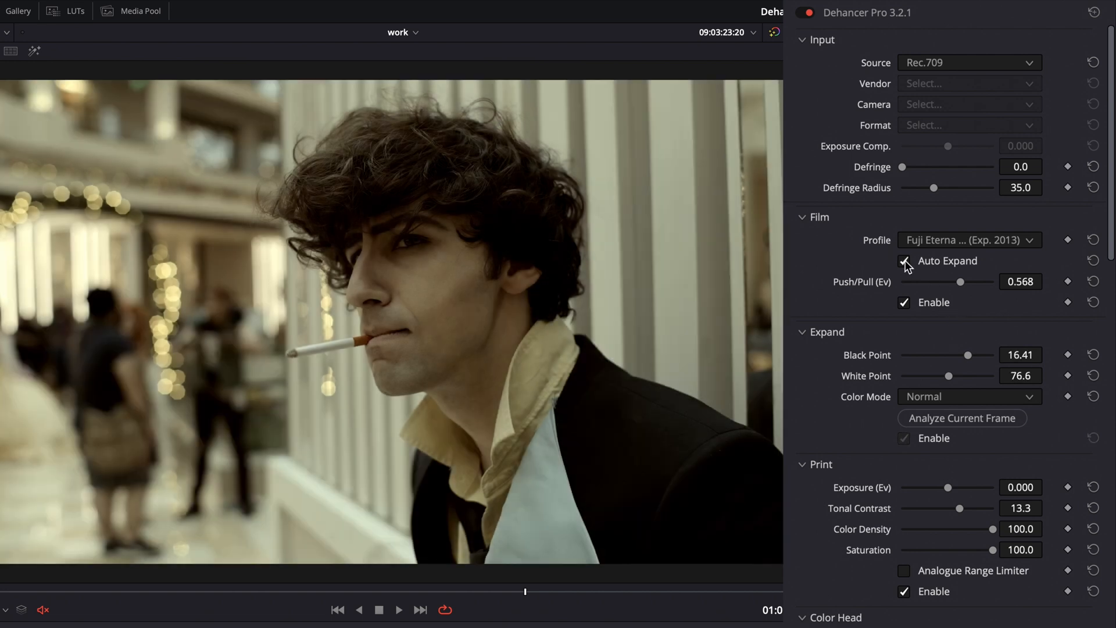
pyautogui.click(905, 262)
# Enable Halation with Amplify at 43.1 and Low Soft at 32.1, and inspect the edges in the image
pyautogui.scroll(-6, 901, 280)
pyautogui.scroll(-8, 898, 279)
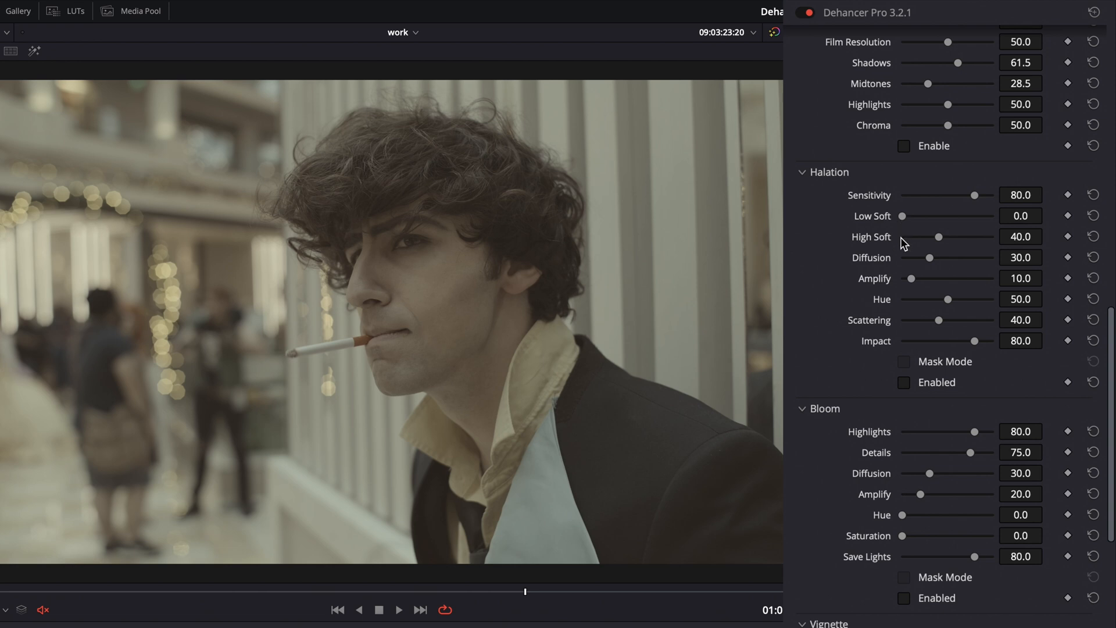
pyautogui.moveTo(917, 277); pyautogui.dragTo(941, 281)
pyautogui.click(904, 382)
pyautogui.moveTo(907, 215); pyautogui.dragTo(931, 216)
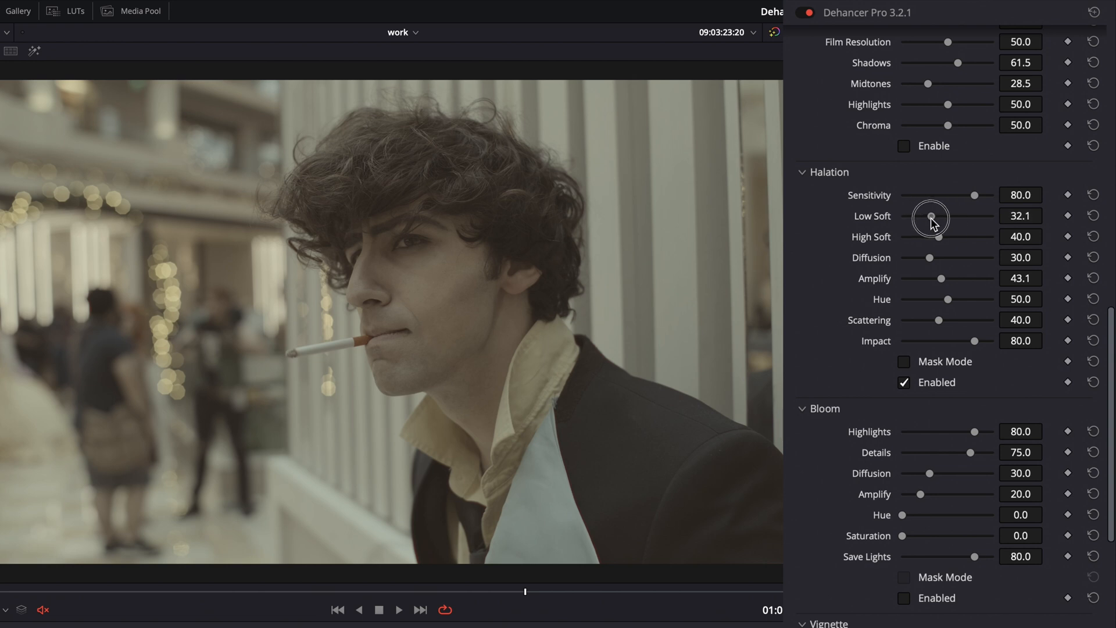
pyautogui.scroll(2, 254, 382)
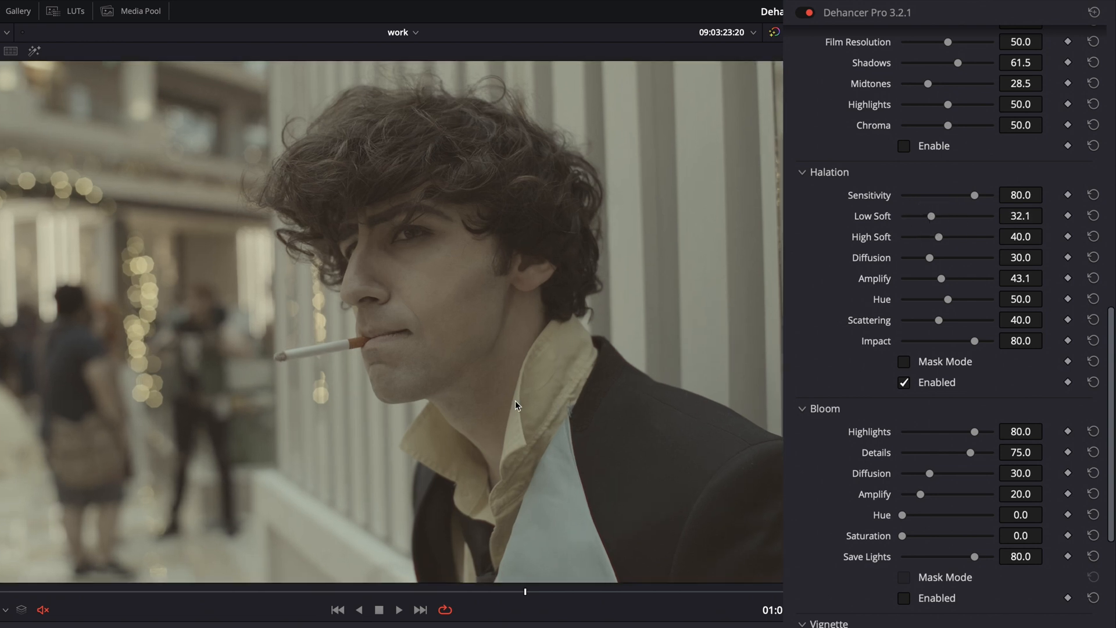
pyautogui.scroll(-2, 100, 144)
# Raise the Halation Amplify to 90.8 and Diffusion to 56.9, and turn Halation off
pyautogui.moveTo(941, 279); pyautogui.dragTo(988, 281)
pyautogui.moveTo(931, 258); pyautogui.dragTo(953, 257)
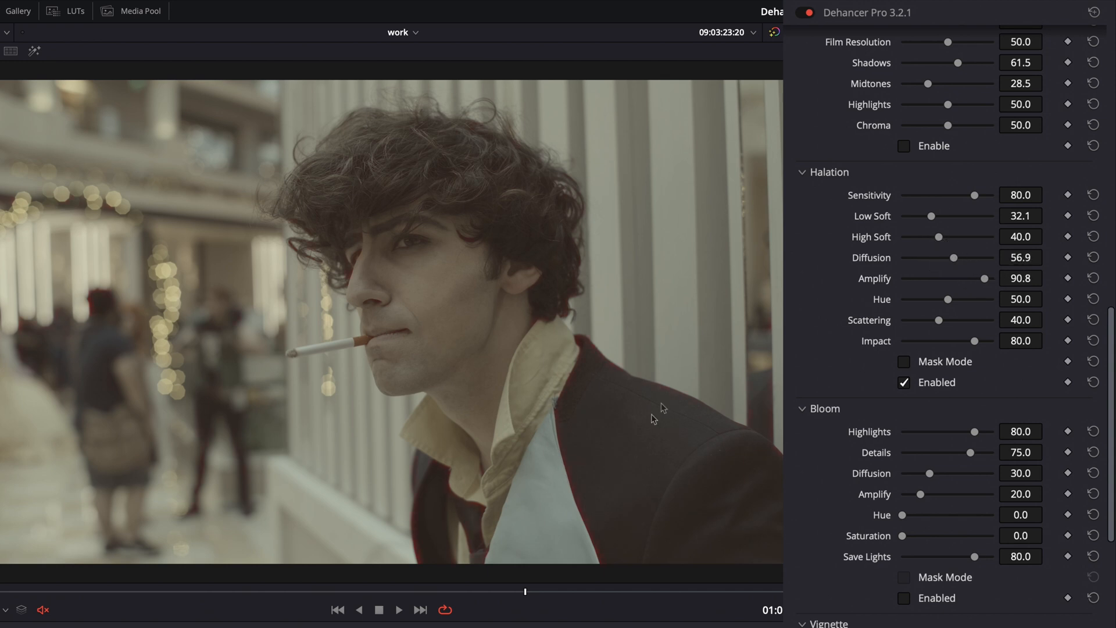
pyautogui.click(904, 382)
# Enable Bloom and set its Amplify to 70.7, Diffusion to 49.5 and Highlights to 100
pyautogui.scroll(-2, 883, 482)
pyautogui.click(904, 529)
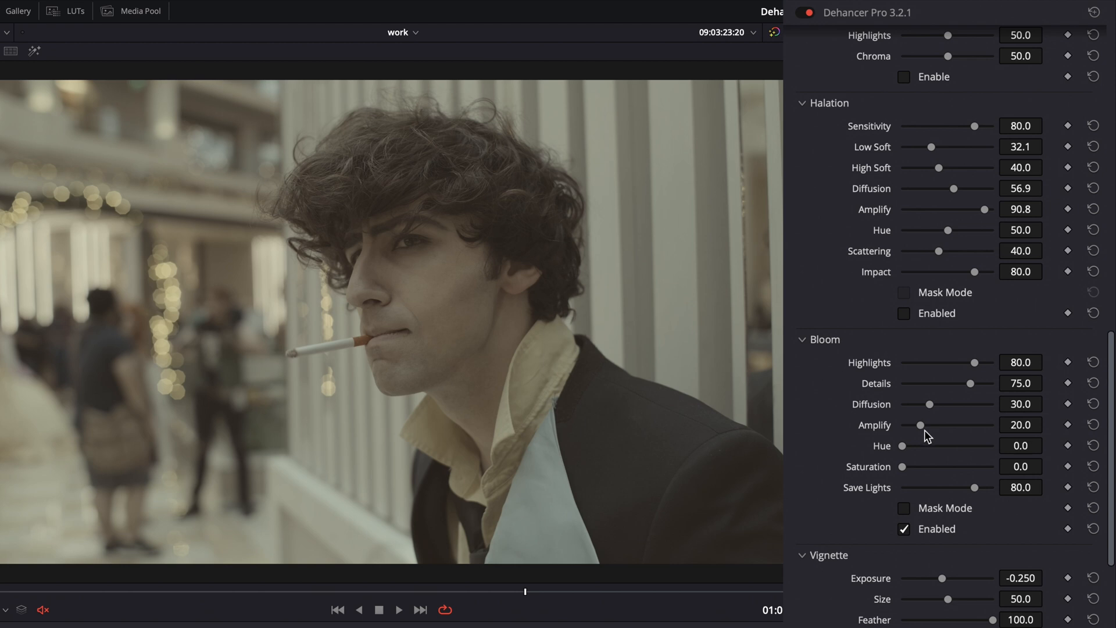
pyautogui.moveTo(919, 424); pyautogui.dragTo(967, 428)
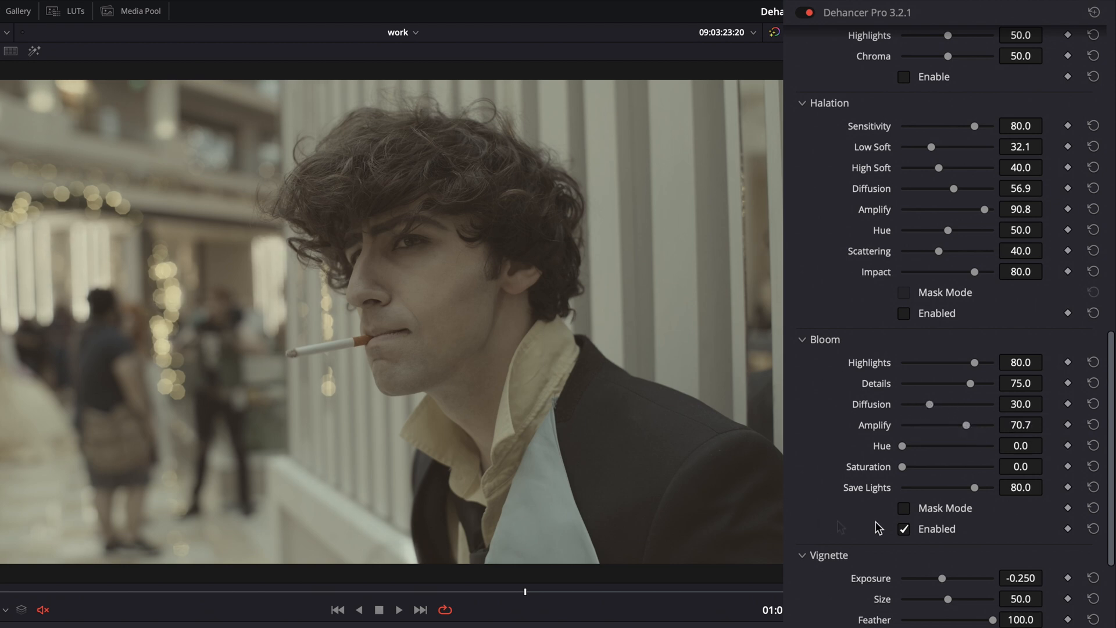
pyautogui.moveTo(929, 404); pyautogui.dragTo(945, 404)
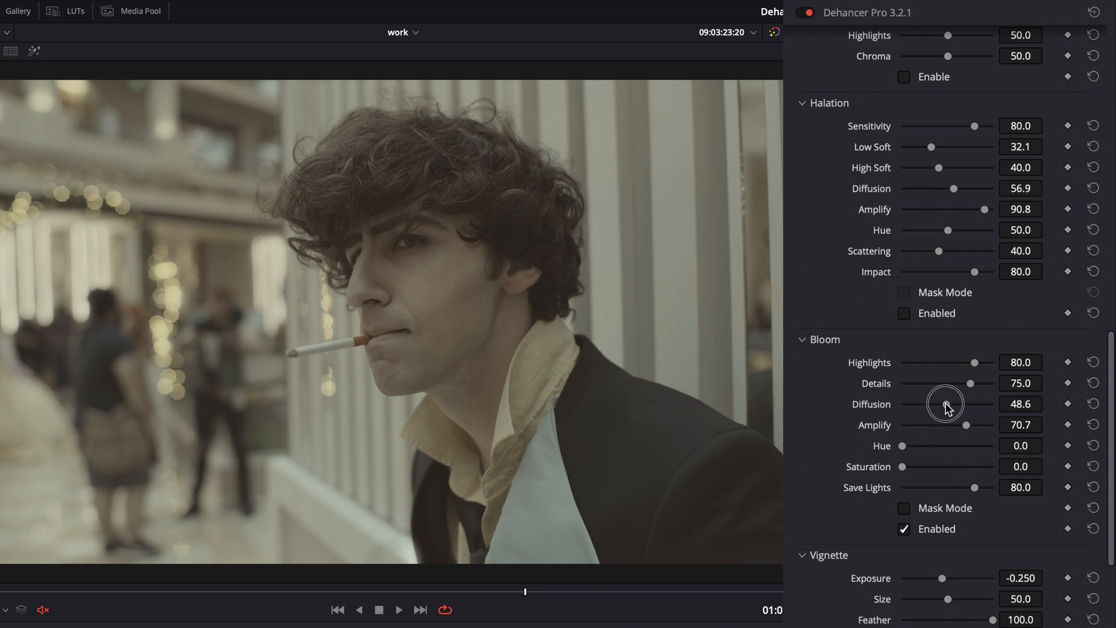
pyautogui.moveTo(973, 363); pyautogui.dragTo(990, 367)
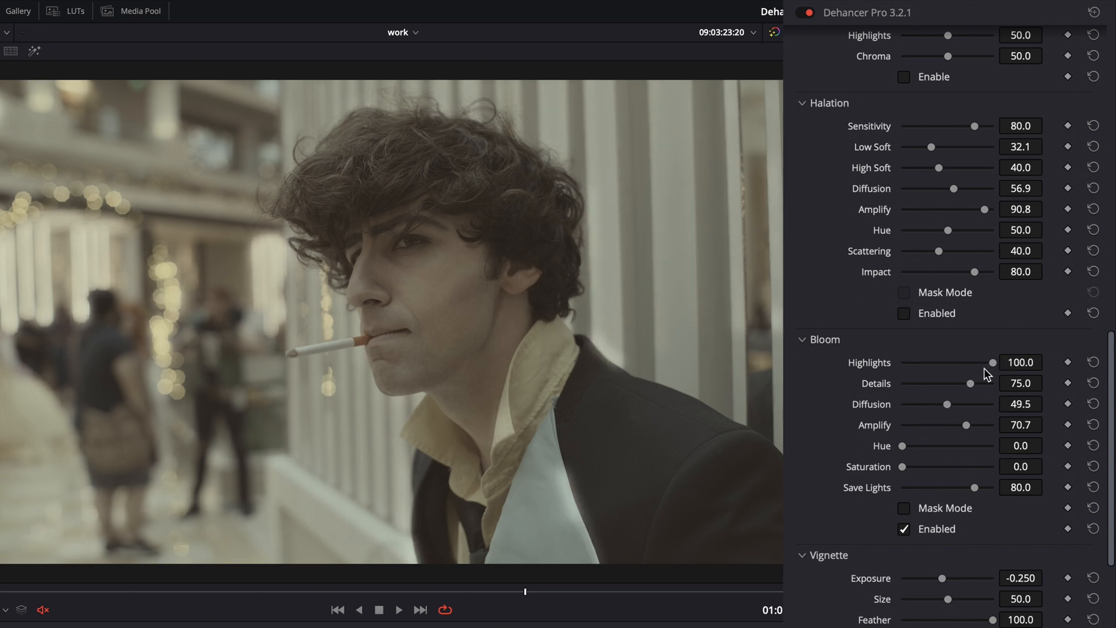
# Compare the image with Bloom off and on, leaving it on, and set the Bloom Highlights to 59.7
pyautogui.click(906, 529)
pyautogui.click(906, 529)
pyautogui.click(908, 529)
pyautogui.click(908, 529)
pyautogui.click(957, 364)
# Enable the Vignette and set its Exposure to -1.266, Size to 47.7 and Feather to 100
pyautogui.scroll(-3, 813, 530)
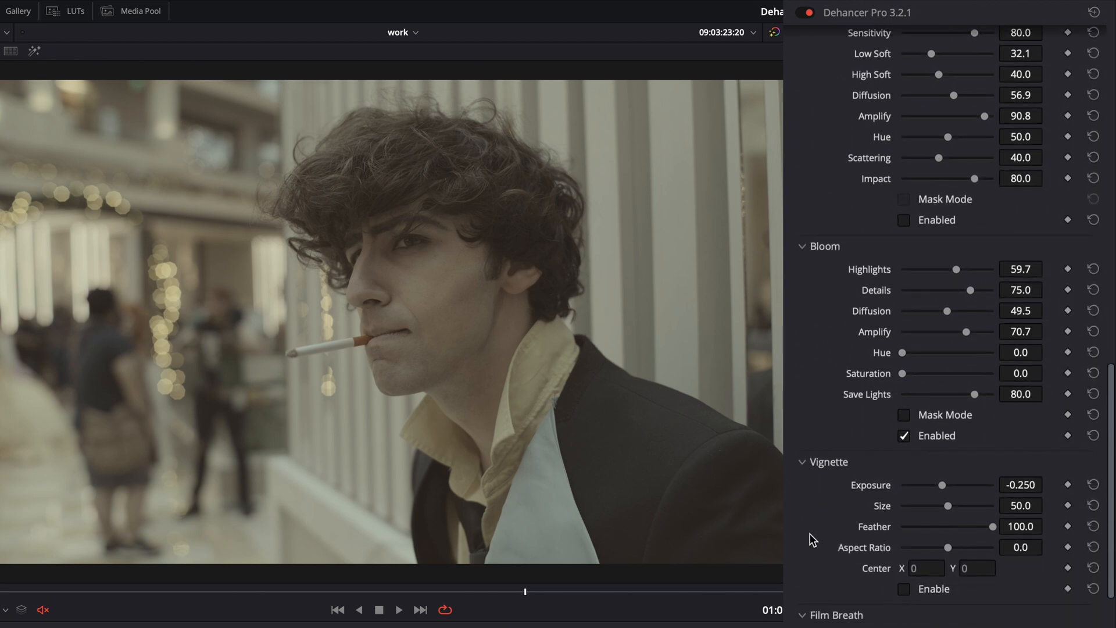
pyautogui.scroll(-5, 810, 537)
pyautogui.moveTo(941, 358); pyautogui.dragTo(919, 400)
pyautogui.click(903, 462)
pyautogui.click(902, 400)
pyautogui.moveTo(916, 357); pyautogui.dragTo(1005, 404)
# Compare the image with the Vignette off and on, leaving it on, and set its Exposure to -0.056
pyautogui.click(906, 464)
pyautogui.click(906, 465)
pyautogui.click(905, 465)
pyautogui.click(905, 464)
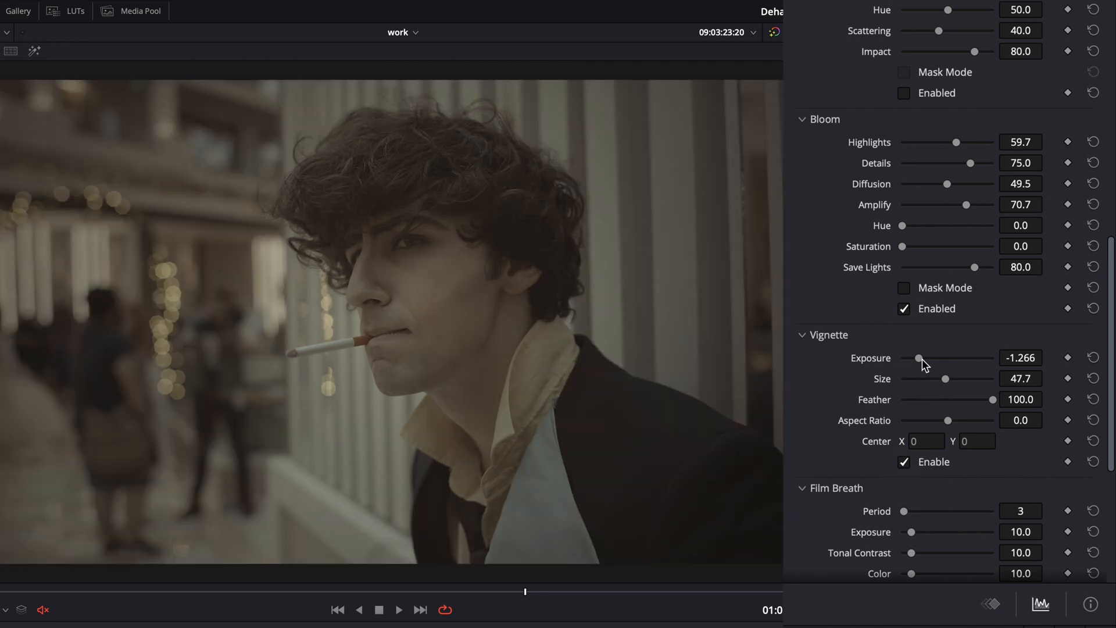
pyautogui.moveTo(926, 358); pyautogui.dragTo(946, 358)
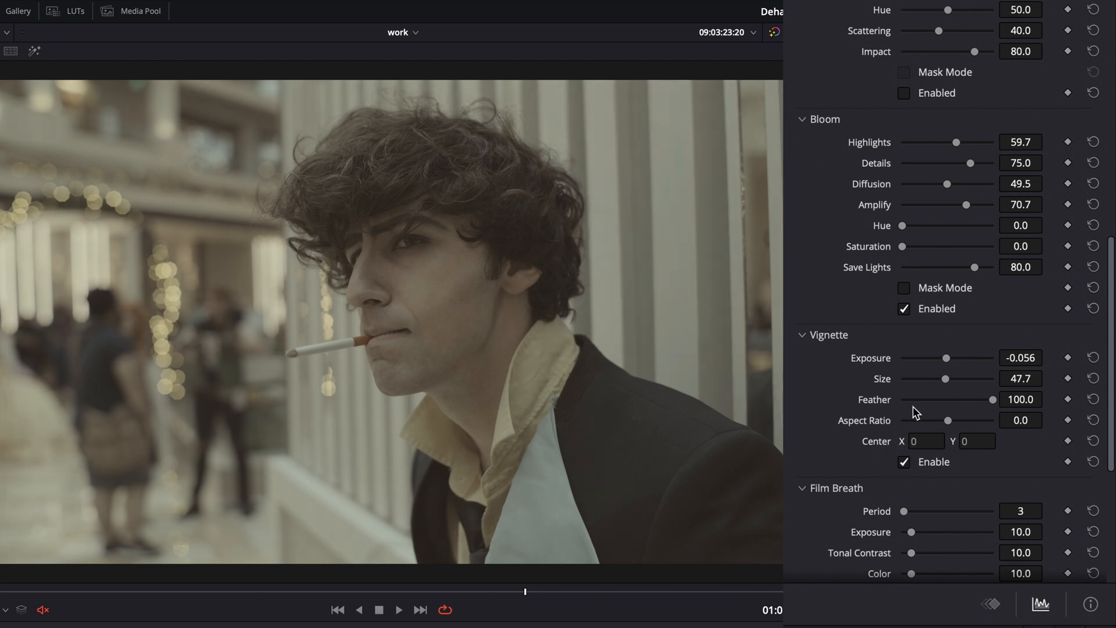
# Enable Film Breath, set its Exposure to 82.6 and Tonal Contrast to 88.1, and play the clip briefly to preview the flicker
pyautogui.scroll(-5, 912, 406)
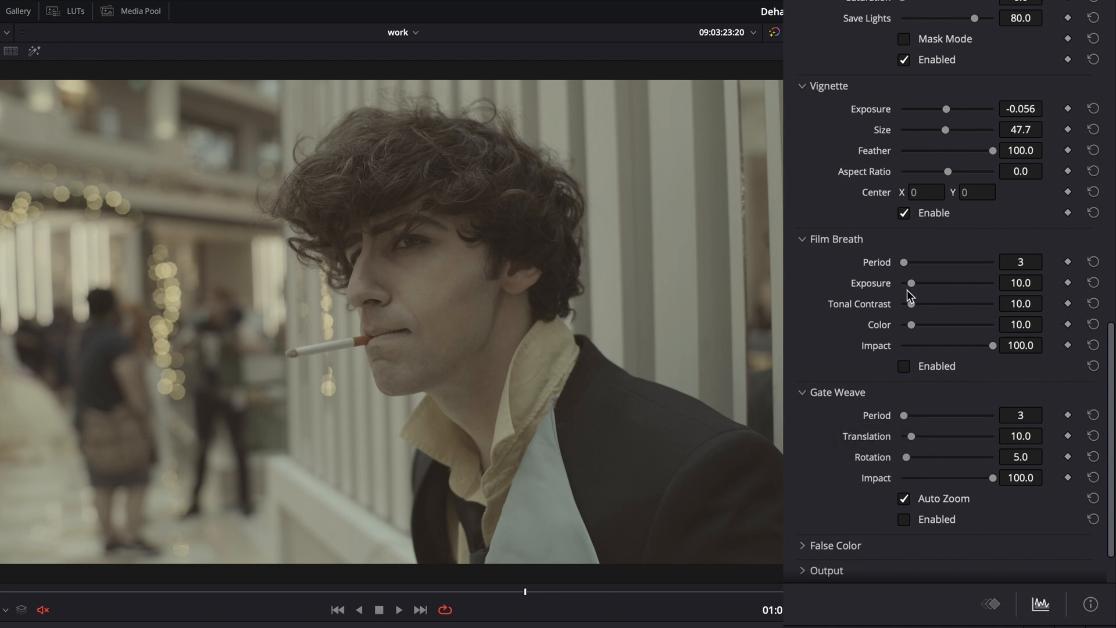
pyautogui.click(905, 368)
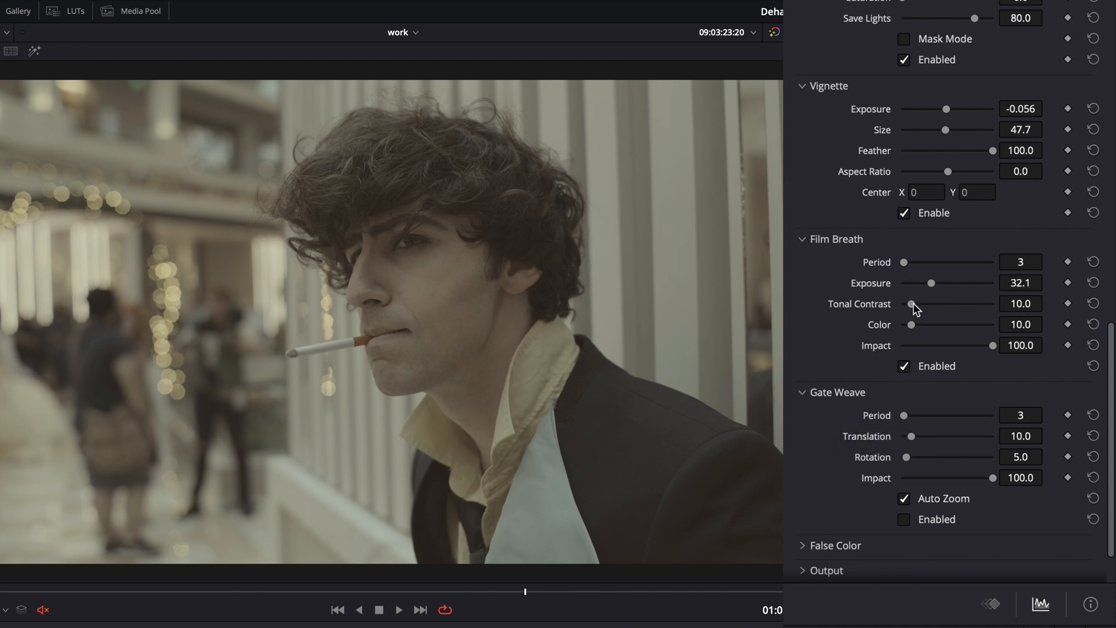
pyautogui.moveTo(912, 303); pyautogui.dragTo(981, 303)
pyautogui.press('space')
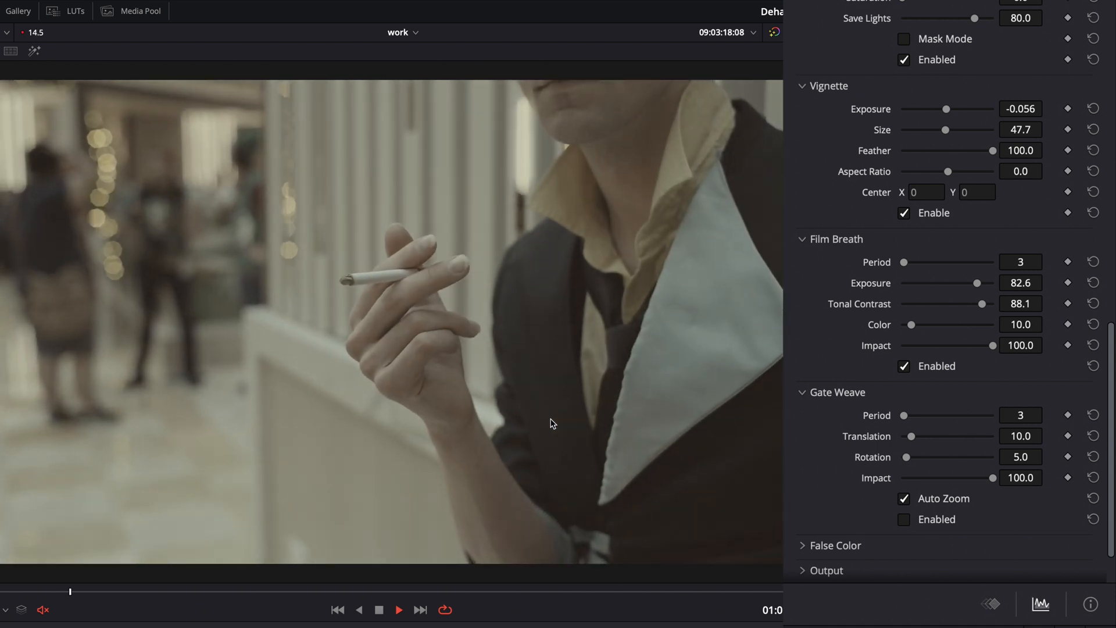
pyautogui.press('space')
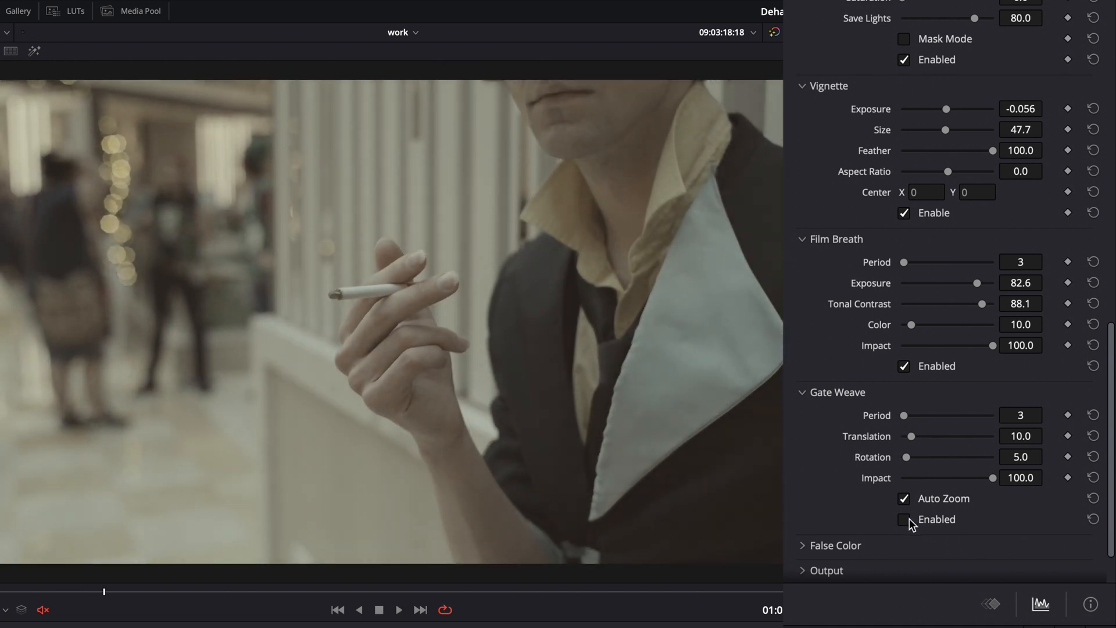
# Enable Gate Weave, set its Translation to 92.7 and Rotation to 31.2, and play the clip briefly to preview the movement
pyautogui.click(907, 519)
pyautogui.moveTo(911, 436); pyautogui.dragTo(986, 435)
pyautogui.moveTo(932, 460); pyautogui.dragTo(931, 455)
pyautogui.press('space')
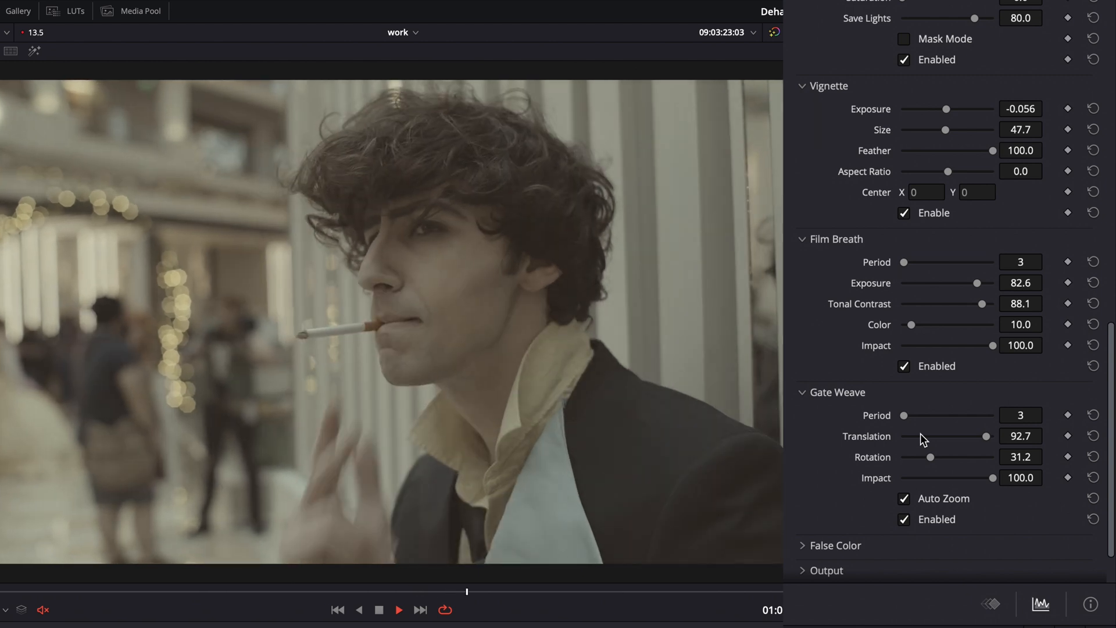
pyautogui.press('space')
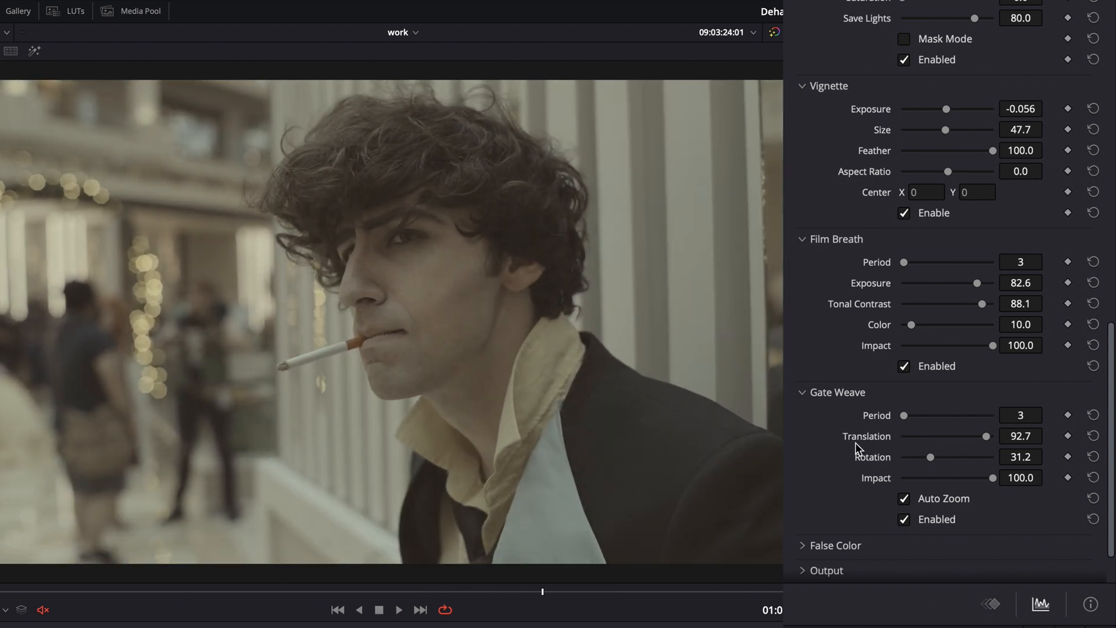
# Turn on the False Color display with IRE, 16 zones, and collapse the False Color section
pyautogui.scroll(-3, 855, 441)
pyautogui.click(803, 472)
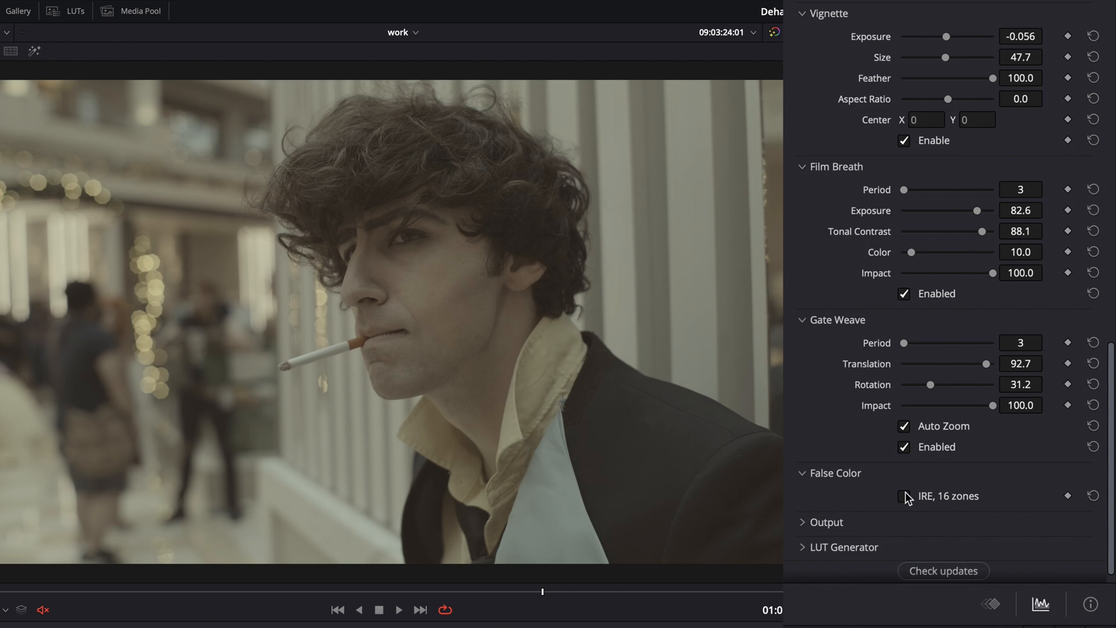
pyautogui.click(904, 495)
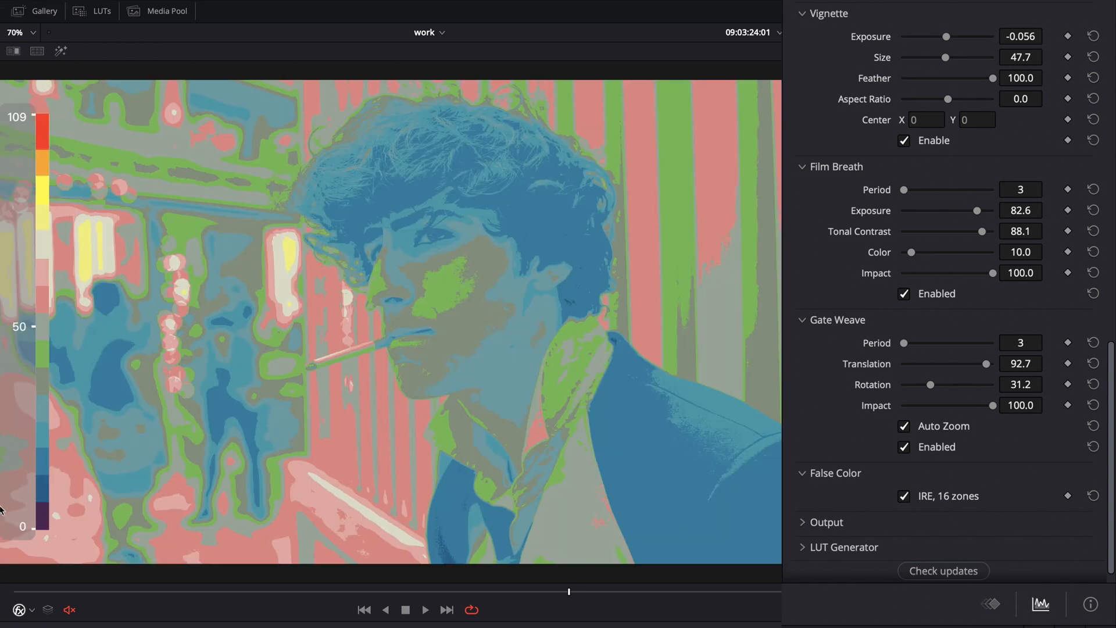
pyautogui.click(803, 474)
# Expand the LUT Generator section and set the LUT Size to Normal (33x33x33)
pyautogui.click(801, 532)
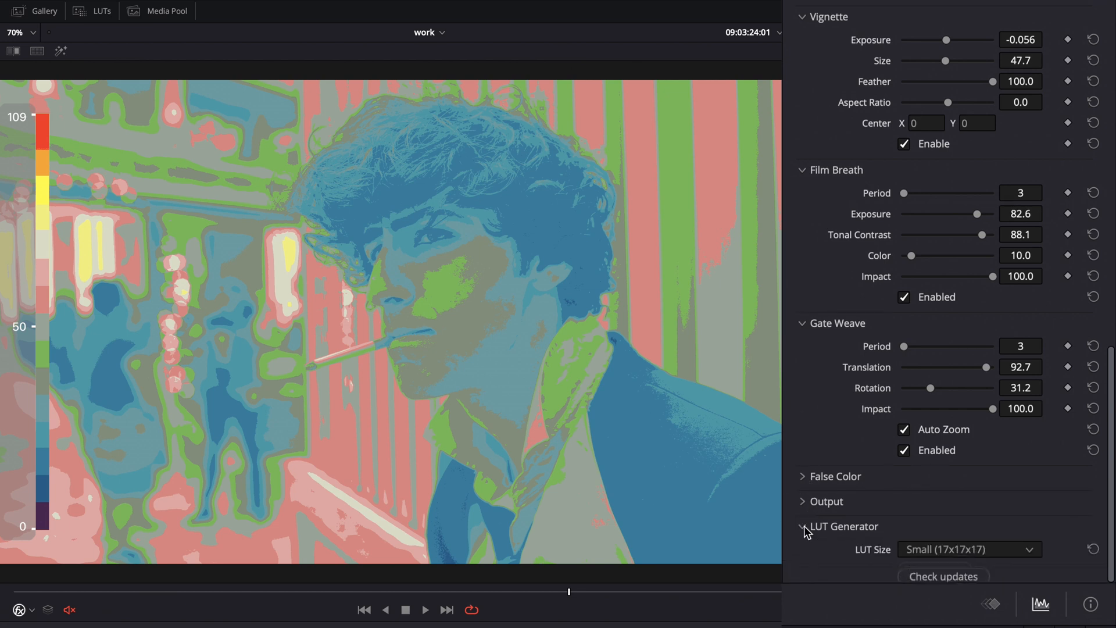
pyautogui.scroll(-1, 804, 530)
pyautogui.click(947, 506)
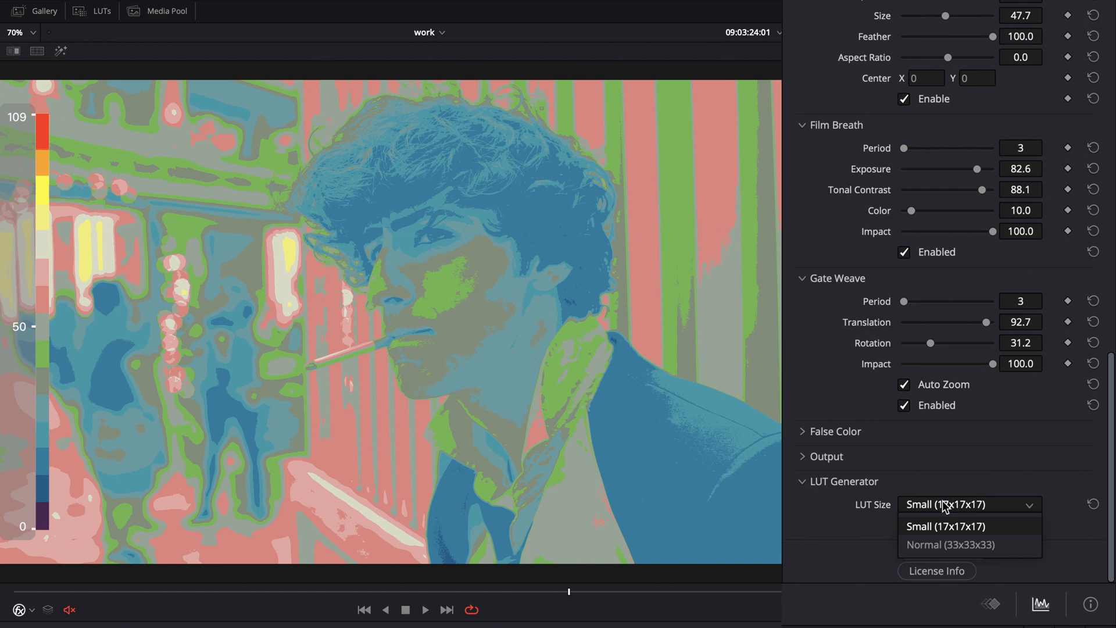
pyautogui.click(926, 545)
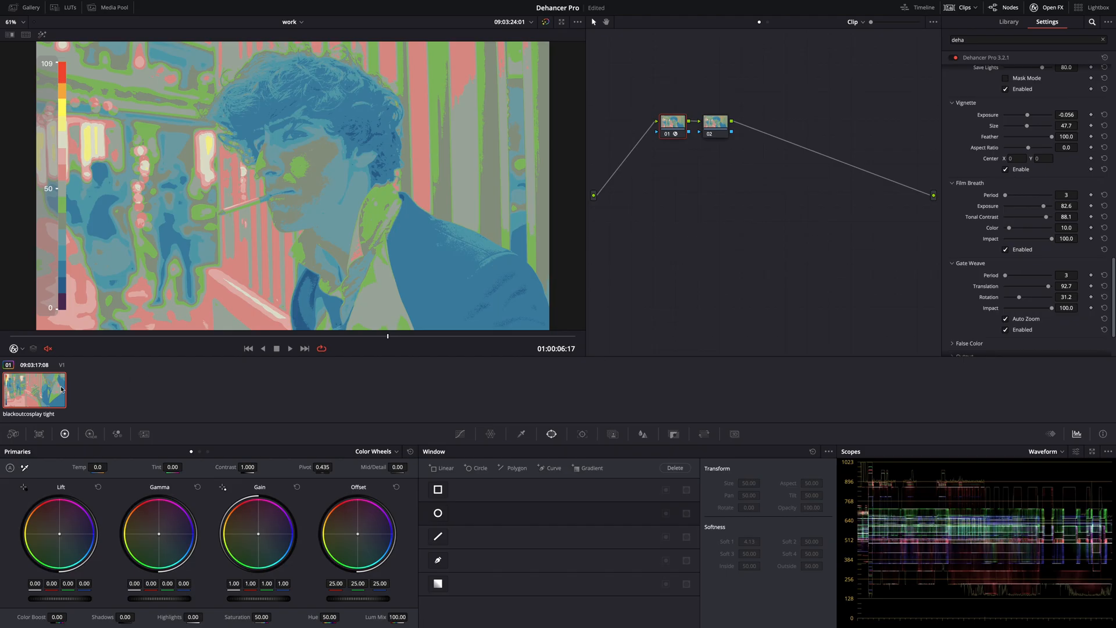
# Examine the Generate LUT options available for the clip, without generating a LUT
pyautogui.rightClick(60, 388)
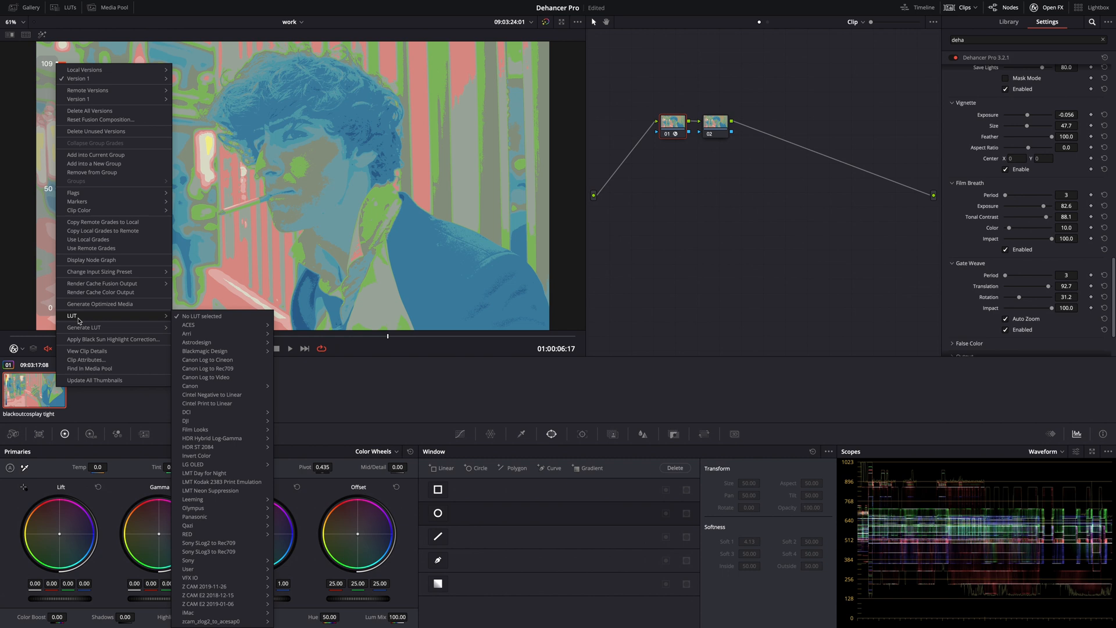
pyautogui.moveTo(80, 328)
pyautogui.click(653, 292)
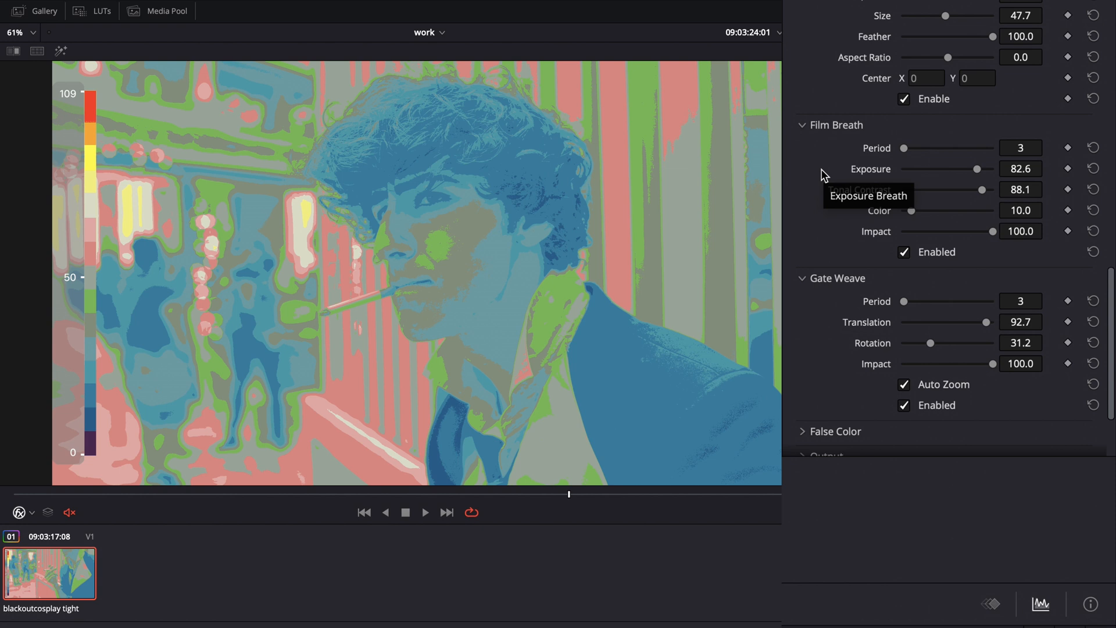
# Collapse the Gate Weave and Film Breath sections and review the plugin's earlier tool settings
pyautogui.click(807, 278)
pyautogui.click(817, 129)
pyautogui.scroll(10, 826, 158)
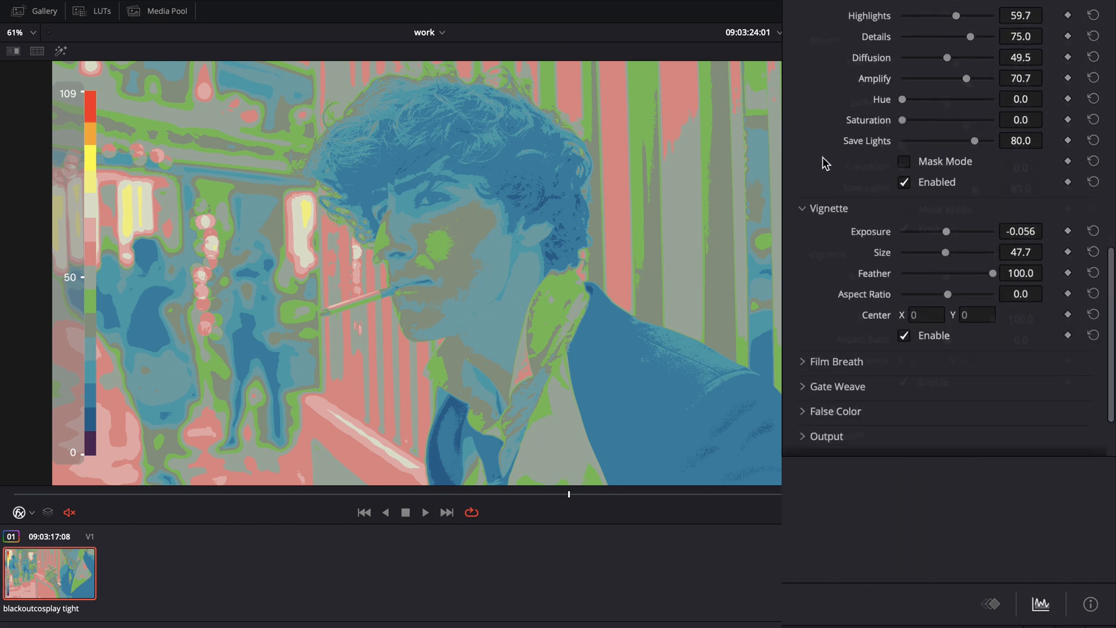
pyautogui.scroll(10, 822, 157)
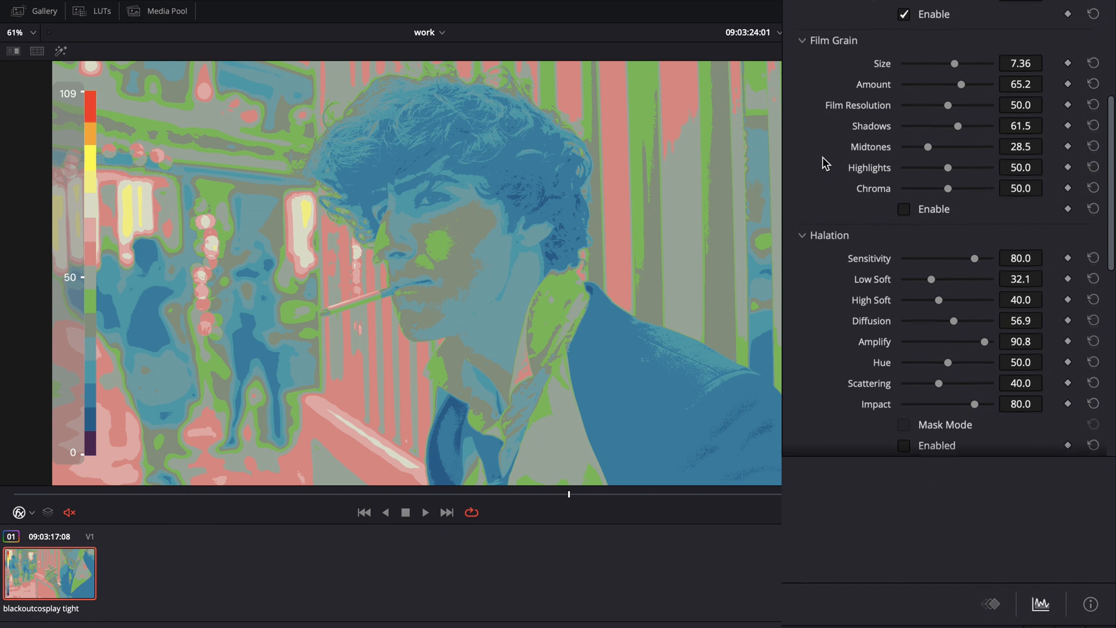
pyautogui.scroll(8, 823, 162)
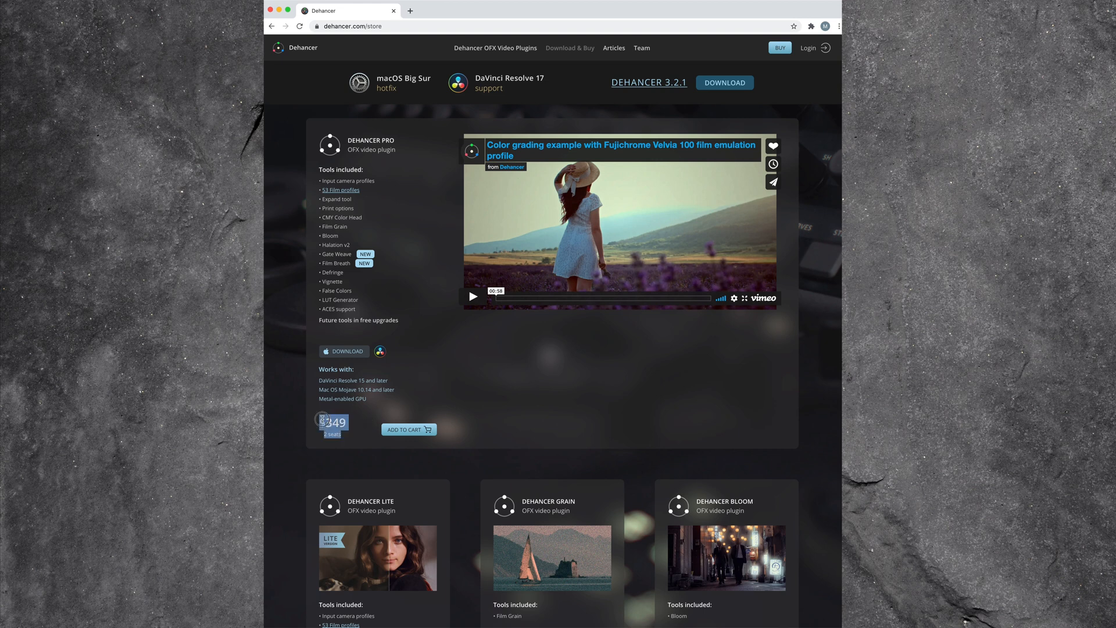
# Switch to the browser and examine the tools and prices of the separate plugins on the Dehancer store page, especially Dehancer Grain
pyautogui.scroll(-5, 464, 390)
pyautogui.scroll(-3, 463, 391)
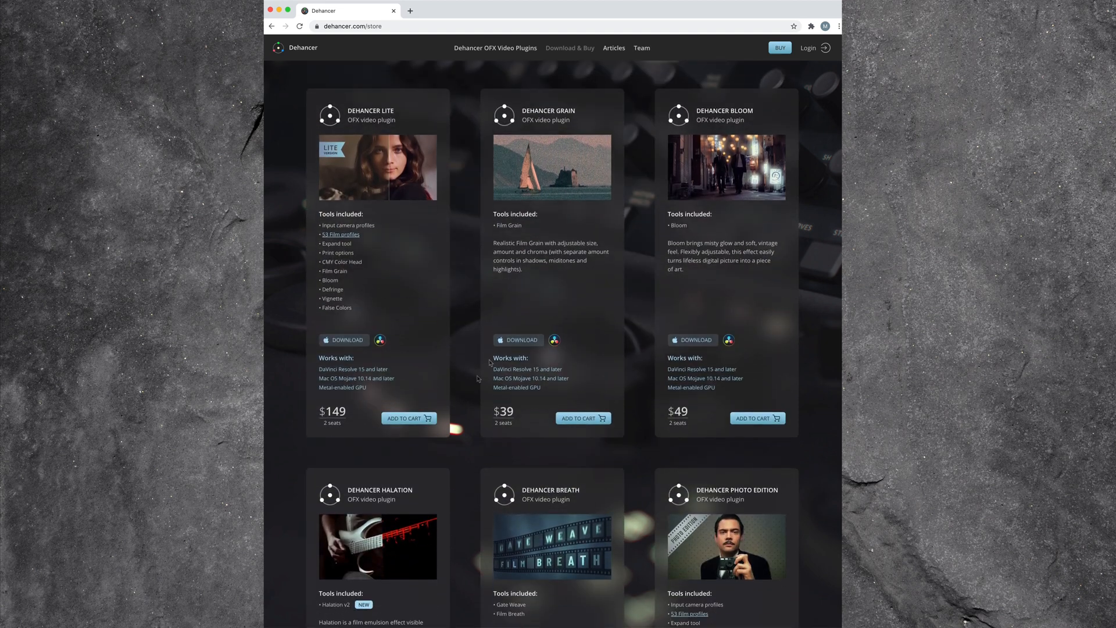
pyautogui.moveTo(524, 227); pyautogui.dragTo(494, 226)
pyautogui.click(522, 408)
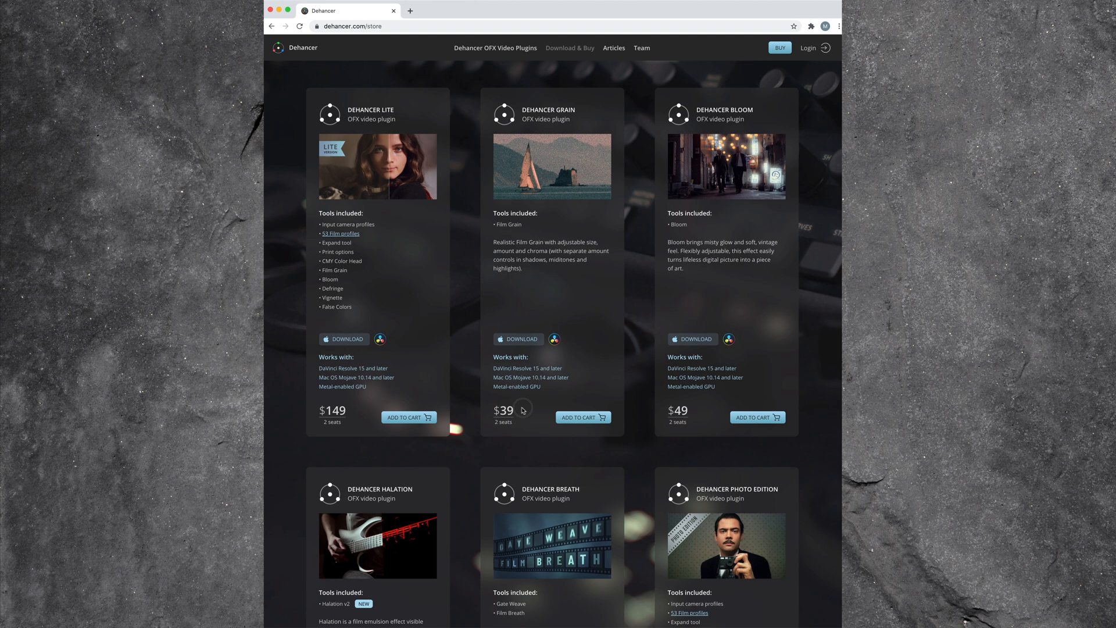